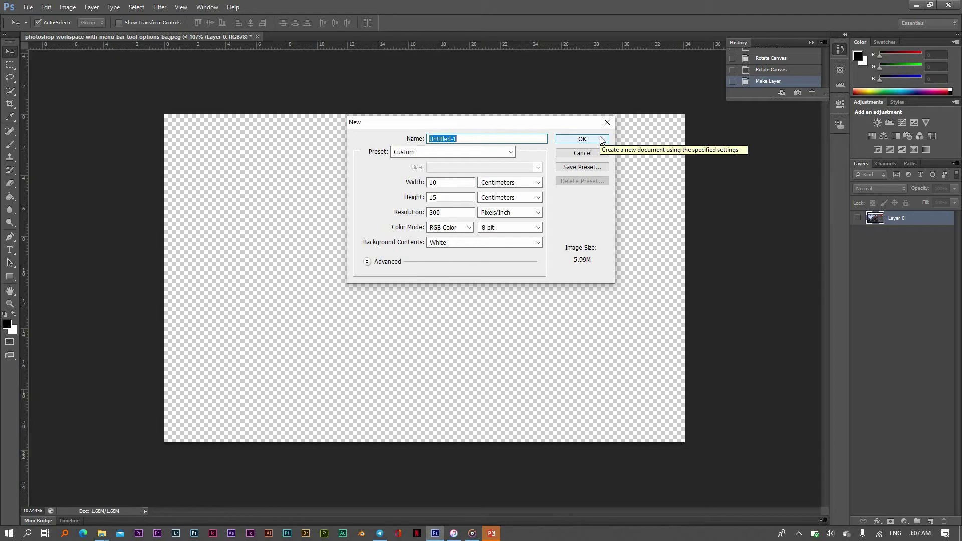
Create a 10 x 15 cm RGB document at 300 pixels/inch with a white background, and collapse the History panel.
{"action": "left_click", "coordinate": [602, 140]}
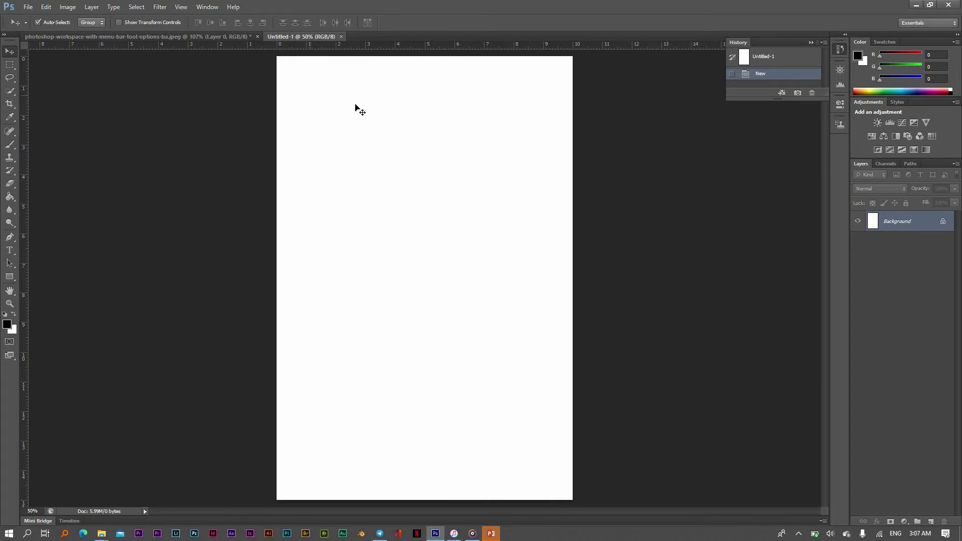
{"action": "left_click", "coordinate": [810, 41]}
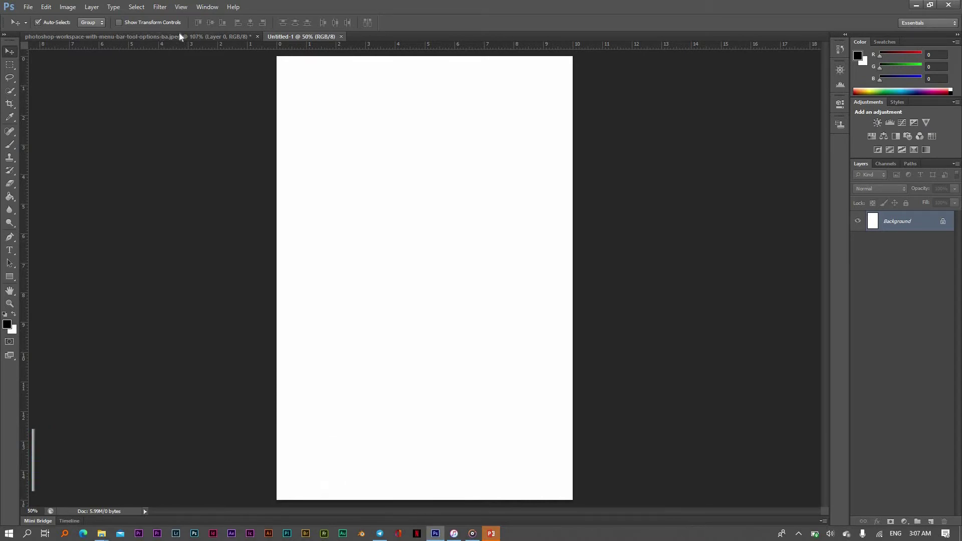
Switch to the photoshop-workspace-with-menu-bar-tool-options-ba.jpeg document and make Layer 0 visible.
{"action": "left_click", "coordinate": [146, 38]}
{"action": "left_click", "coordinate": [858, 219]}
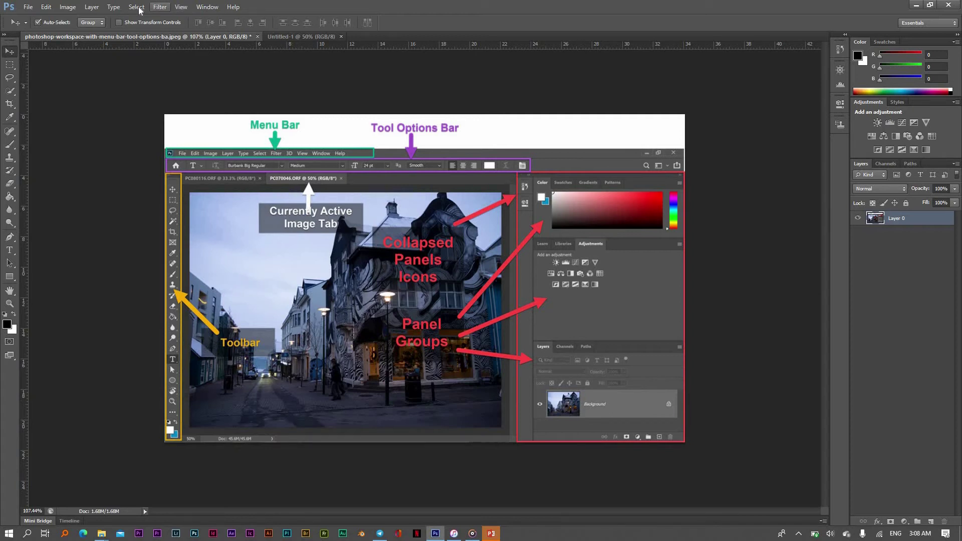
Look through the available file, image and selection commands, and close the list without choosing one.
{"action": "left_click", "coordinate": [29, 7]}
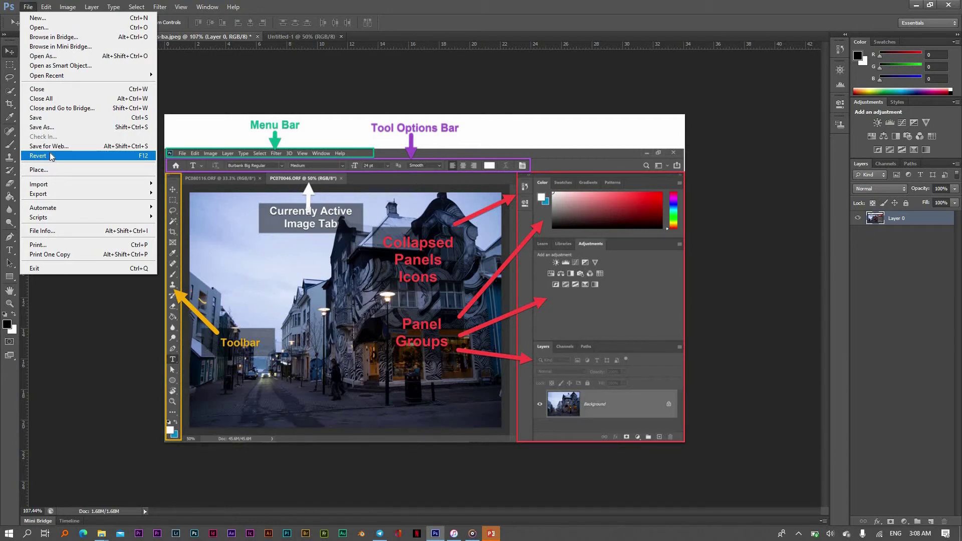
{"action": "mouse_move", "coordinate": [52, 7]}
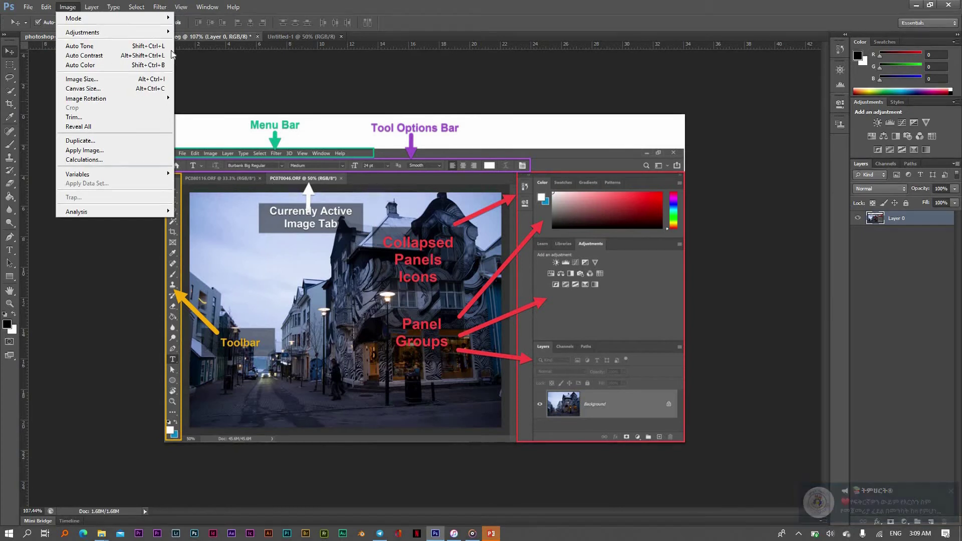
{"action": "mouse_move", "coordinate": [153, 33]}
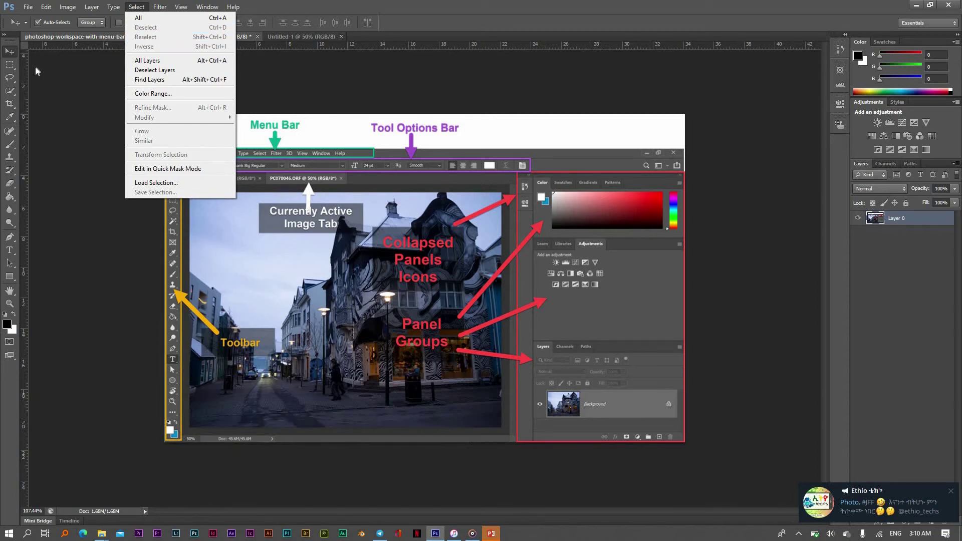
{"action": "left_click", "coordinate": [49, 98]}
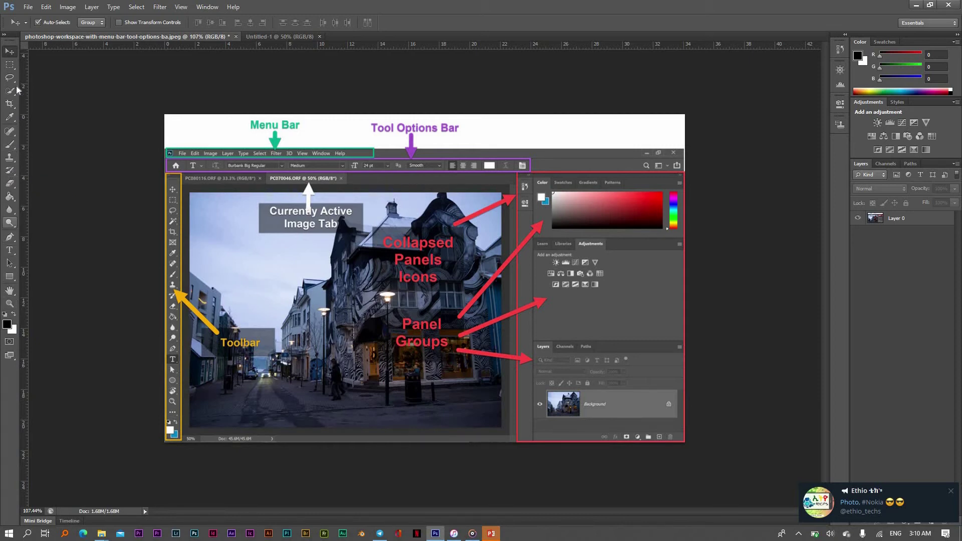
Toggle the toolbox between its two-column and single-column layouts twice, ending with a single column.
{"action": "left_click", "coordinate": [6, 36]}
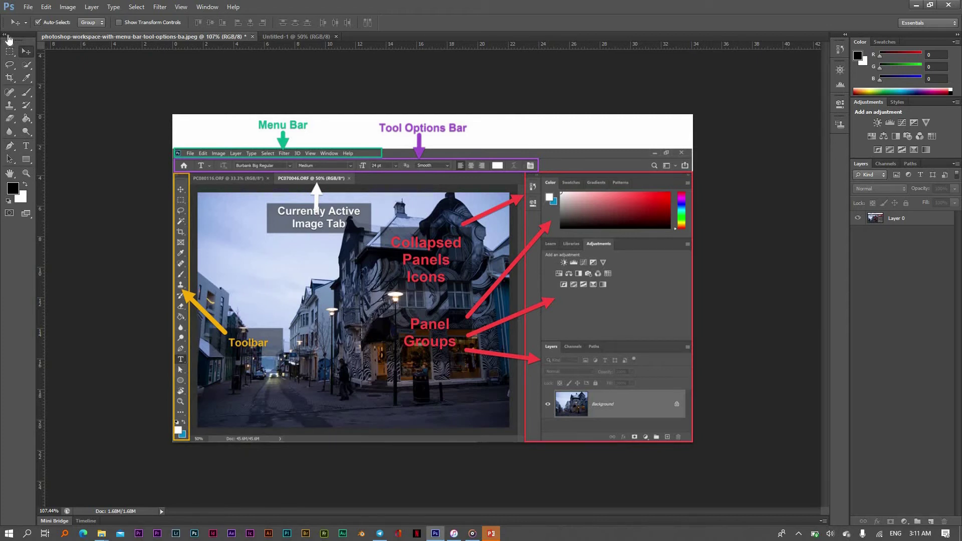
{"action": "left_click", "coordinate": [5, 36]}
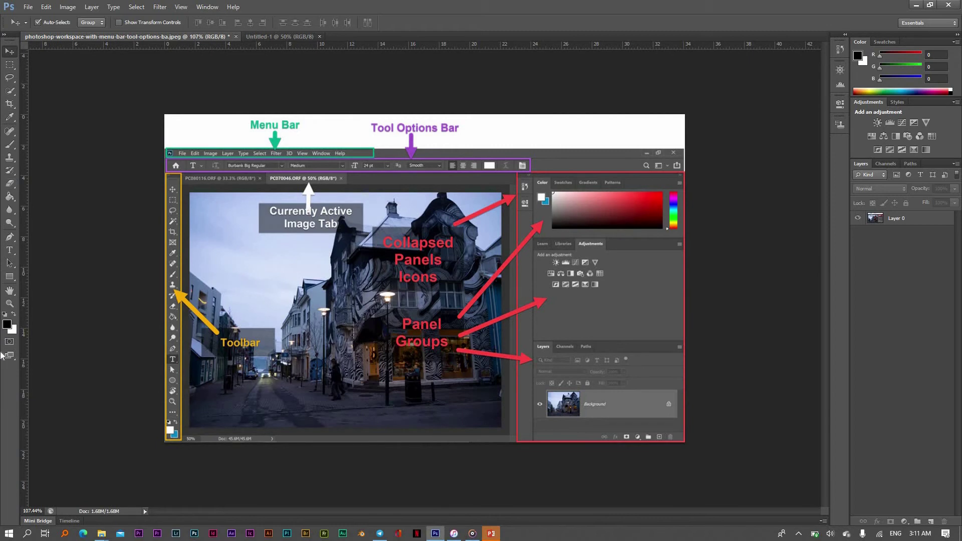
{"action": "left_click", "coordinate": [4, 36]}
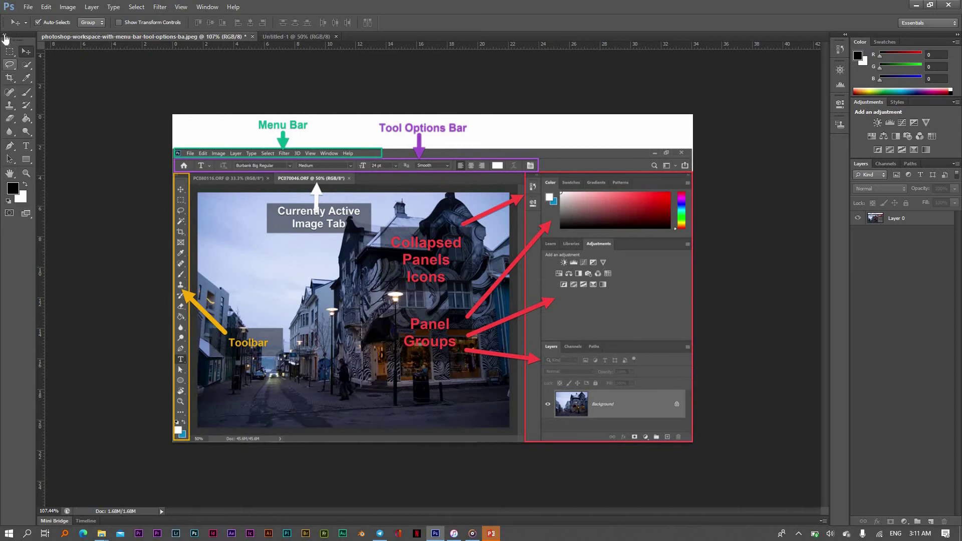
{"action": "left_click", "coordinate": [4, 36]}
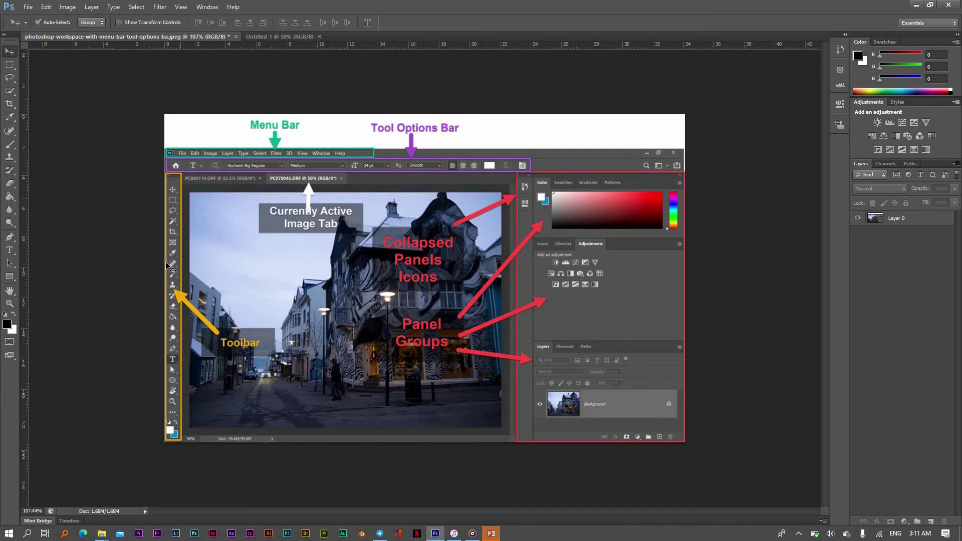
Compare the tool options of the Brush, Spot Healing Brush, Paint Bucket and Type tools, ending on the Type tool.
{"action": "left_click", "coordinate": [11, 147]}
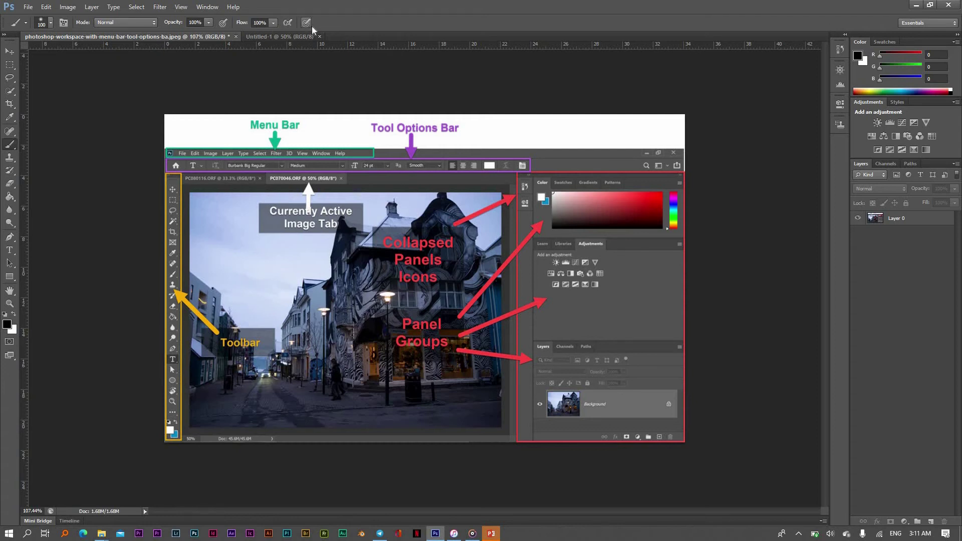
{"action": "left_click", "coordinate": [10, 134]}
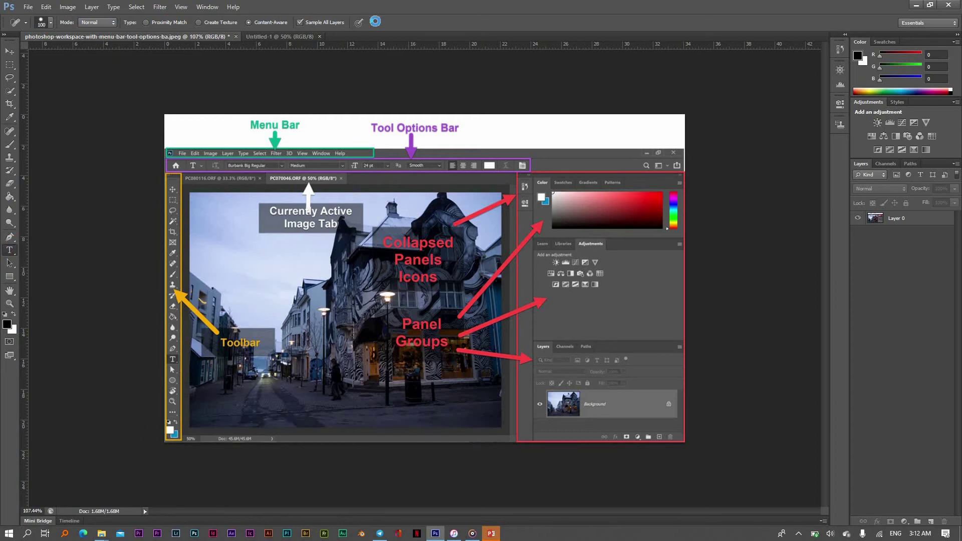
{"action": "key", "text": "t"}
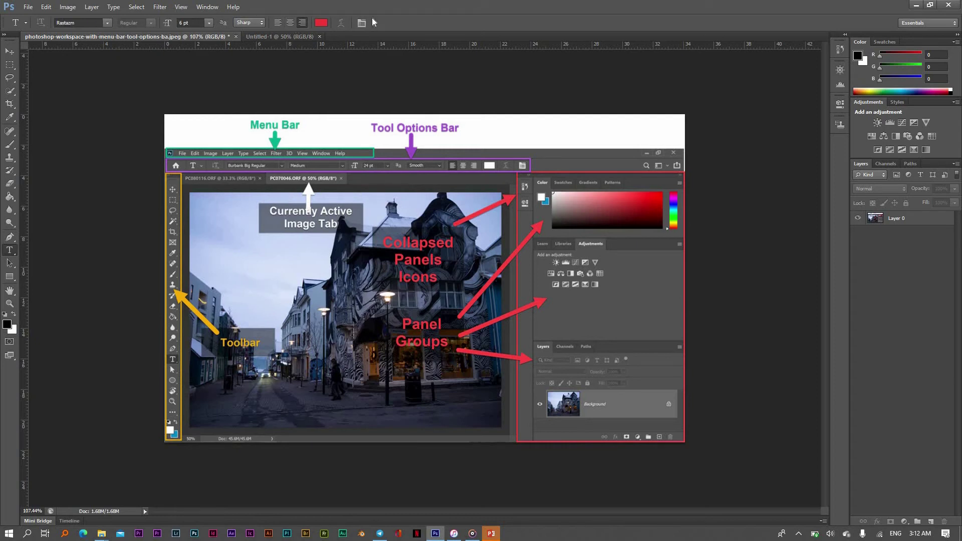
{"action": "left_click", "coordinate": [9, 200]}
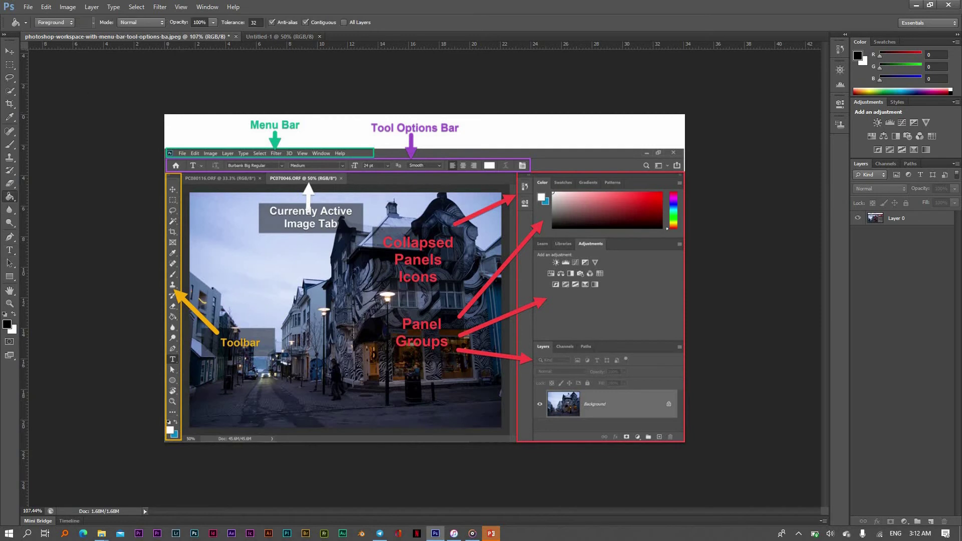
{"action": "left_click", "coordinate": [11, 251]}
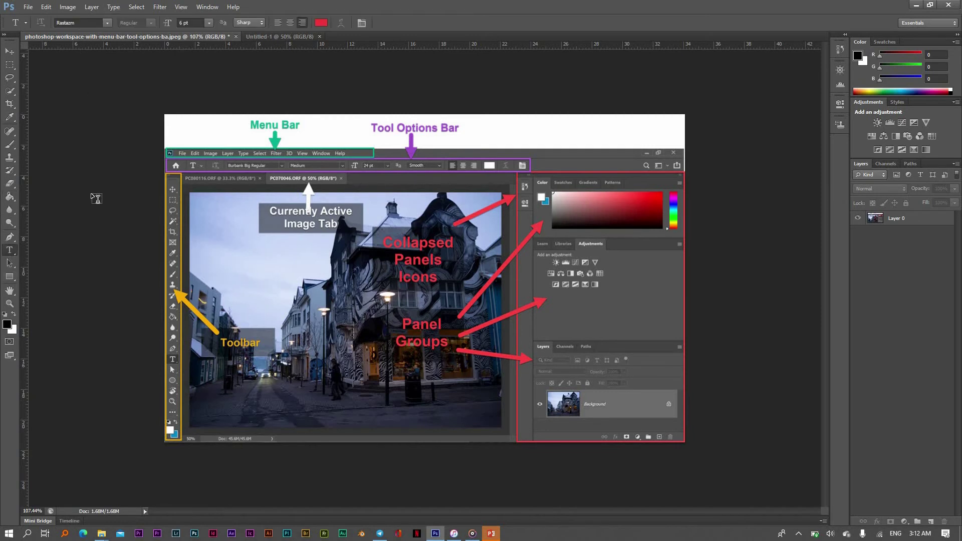
Examine the Type tool's font, style and size options without changing them, and return to the Move tool.
{"action": "left_click", "coordinate": [106, 22]}
{"action": "left_click", "coordinate": [131, 22]}
{"action": "left_click", "coordinate": [208, 23]}
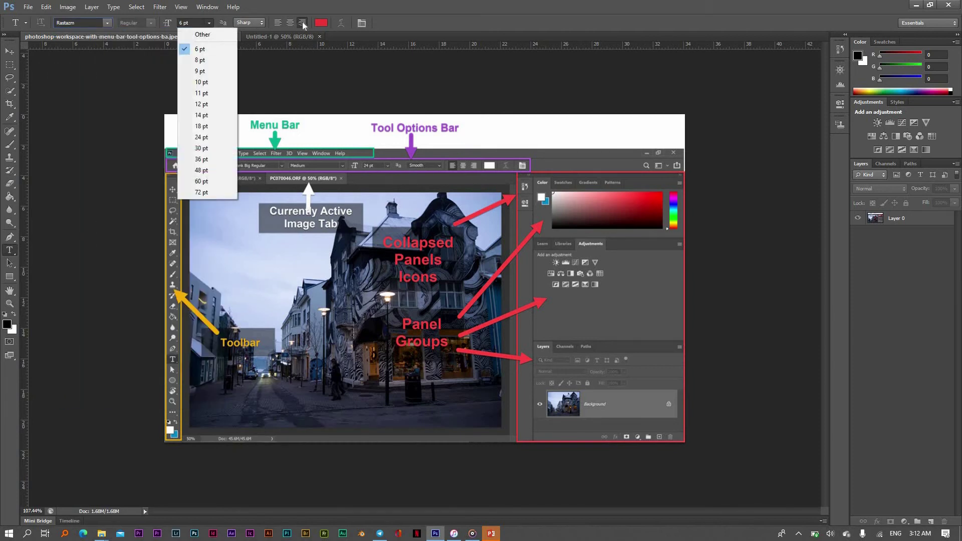
{"action": "left_click", "coordinate": [300, 23]}
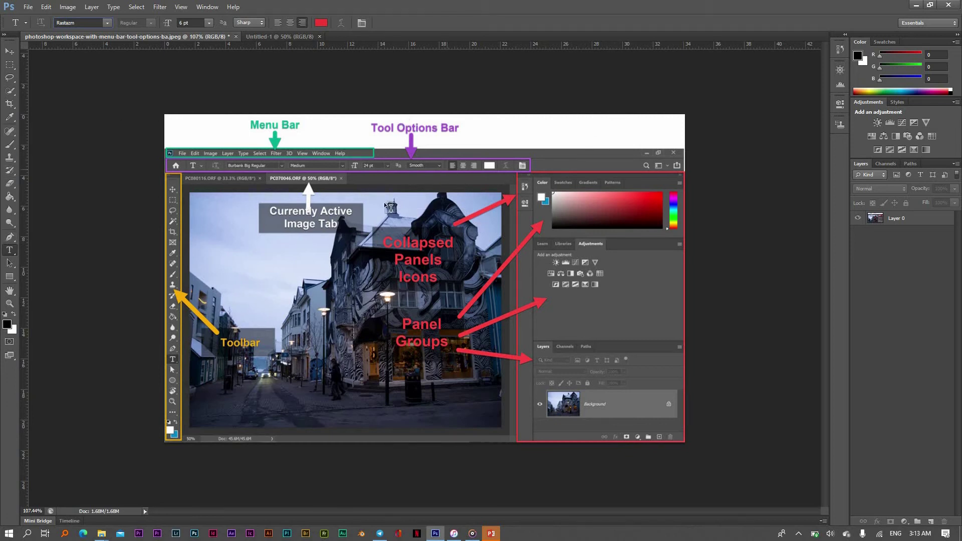
{"action": "left_click", "coordinate": [9, 51]}
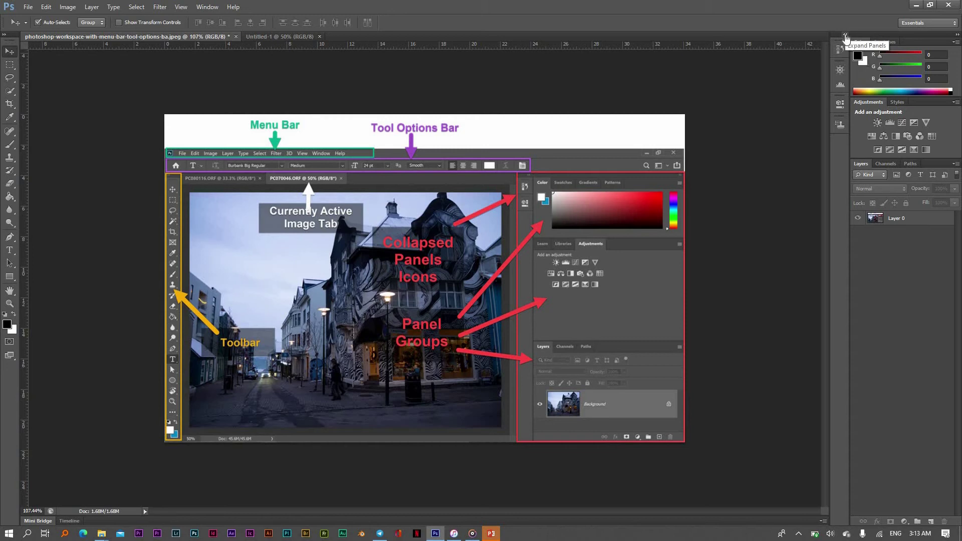
Set the toolbox to two columns and demonstrate expanding the collapsed panel dock and reducing it to icons.
{"action": "left_click", "coordinate": [845, 38]}
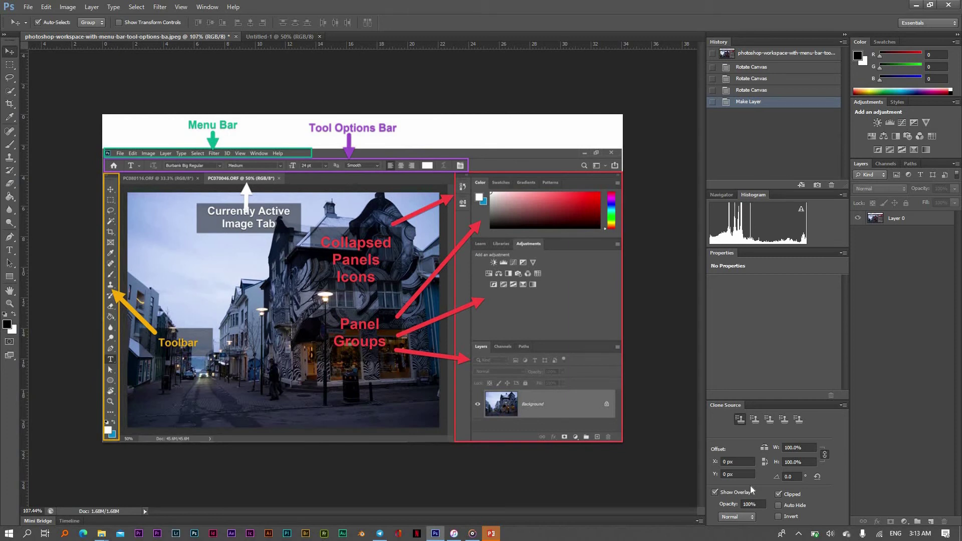
{"action": "left_click", "coordinate": [4, 35]}
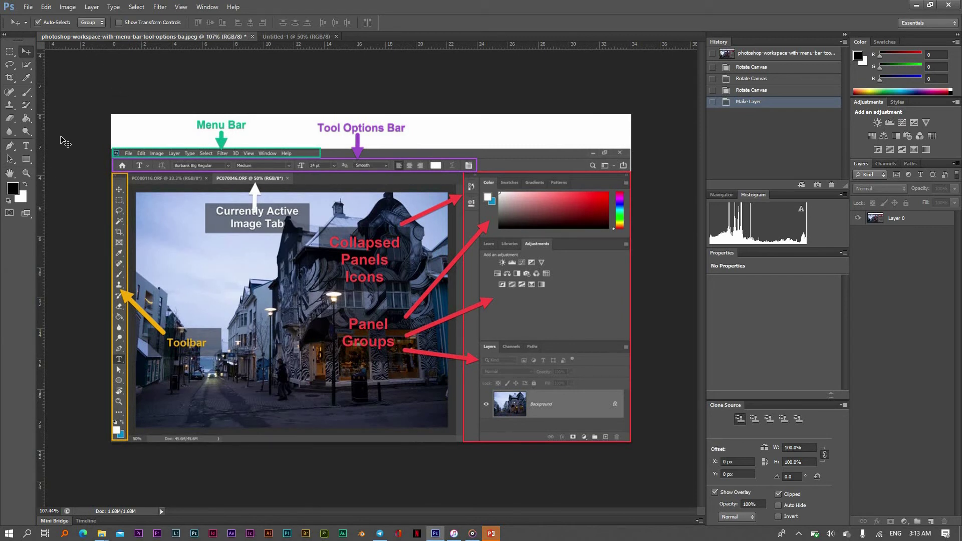
{"action": "left_click", "coordinate": [844, 34]}
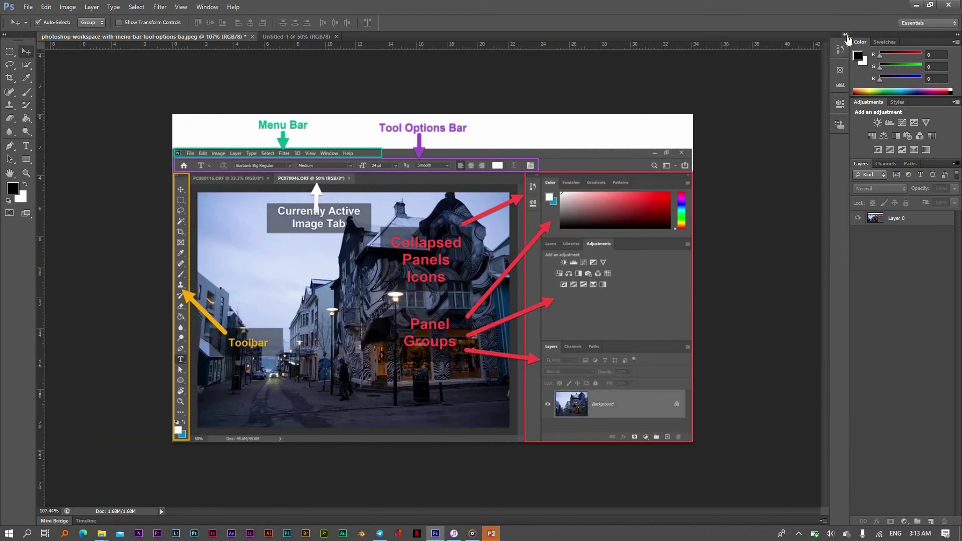
{"action": "left_click", "coordinate": [844, 34]}
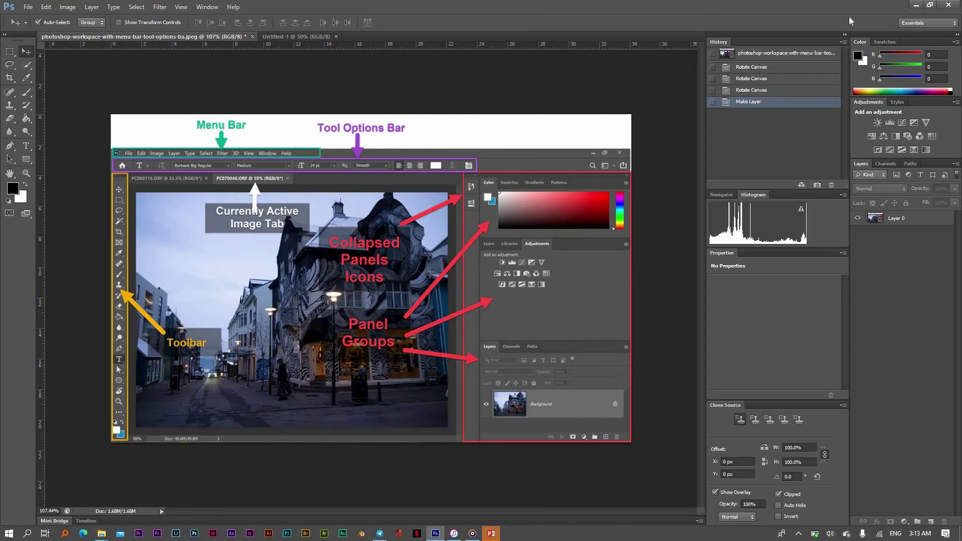
{"action": "left_click", "coordinate": [844, 34]}
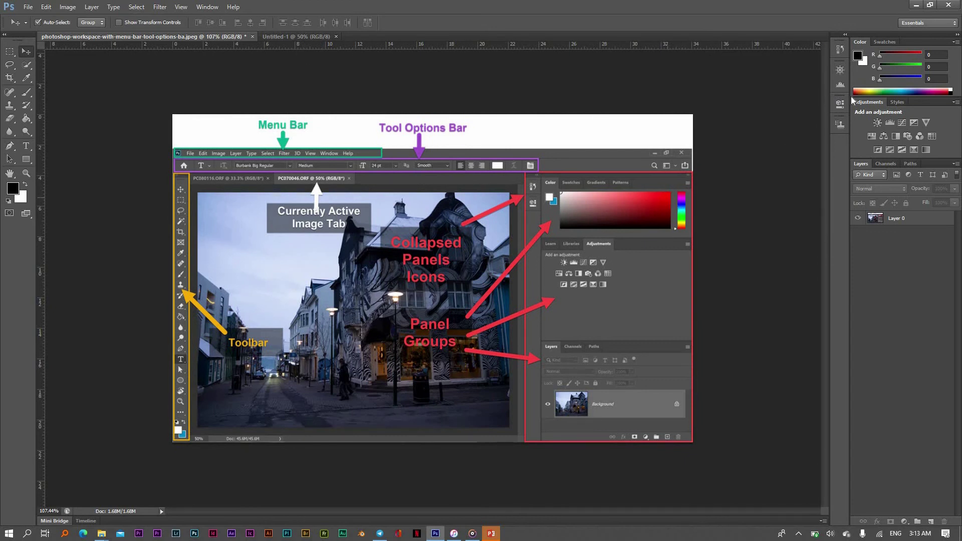
Show and hide the Navigator panel, and expand the panel dock once more before collapsing it to icons.
{"action": "left_click", "coordinate": [839, 69]}
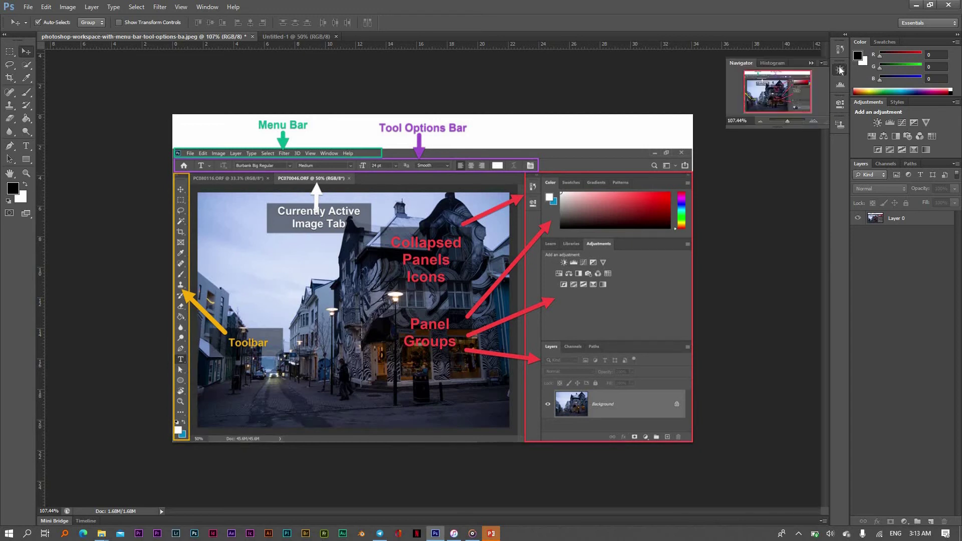
{"action": "left_click", "coordinate": [840, 70]}
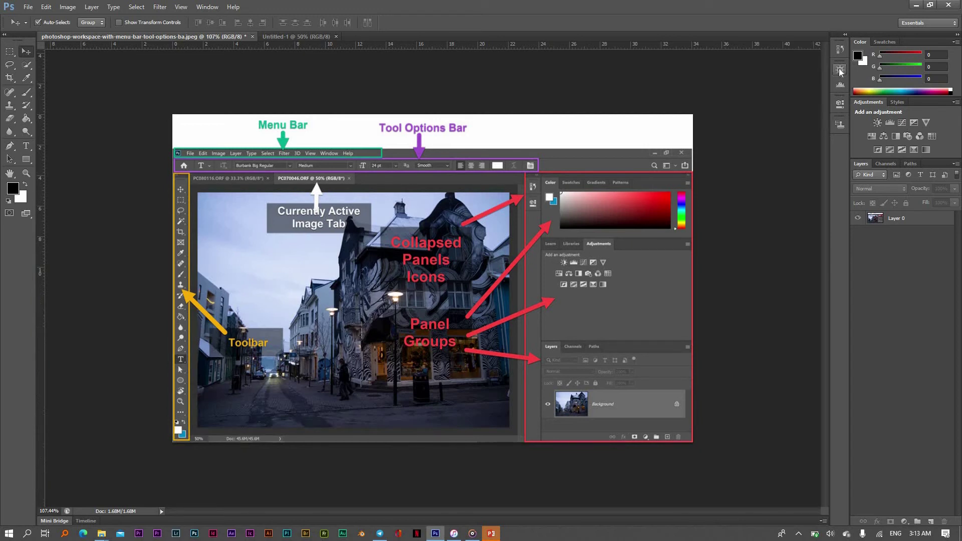
{"action": "left_click", "coordinate": [844, 35]}
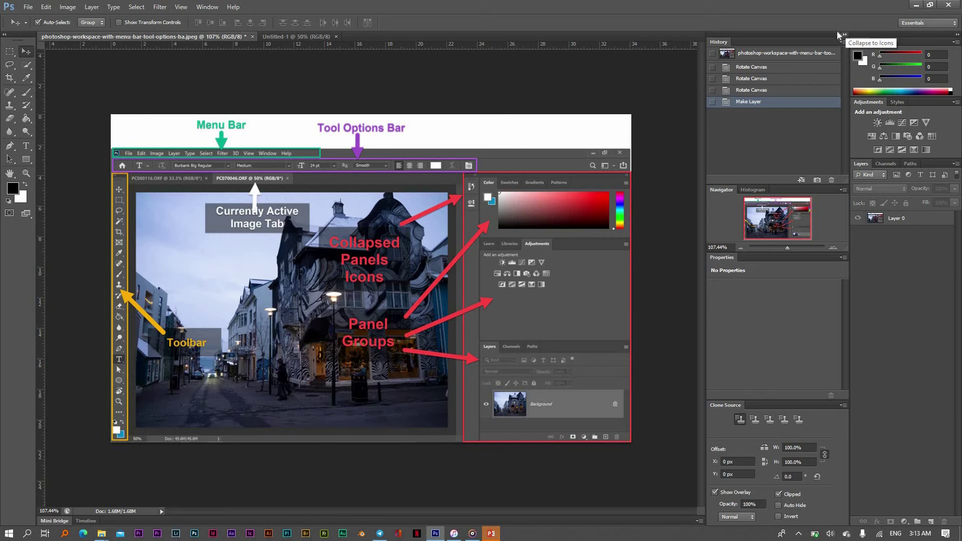
{"action": "left_click", "coordinate": [845, 37]}
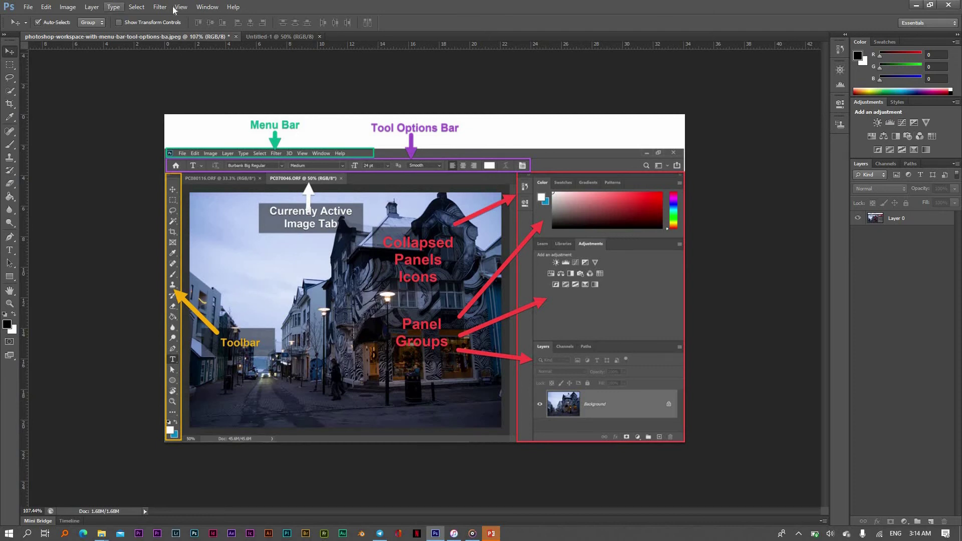
Hide the Adjustments panel from the workspace and show it again.
{"action": "left_click", "coordinate": [203, 8]}
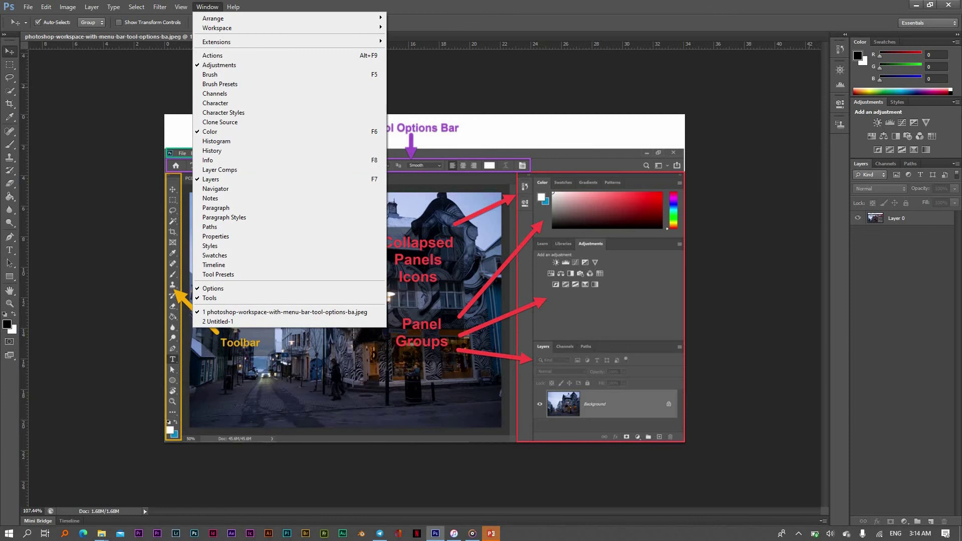
{"action": "left_click", "coordinate": [224, 65]}
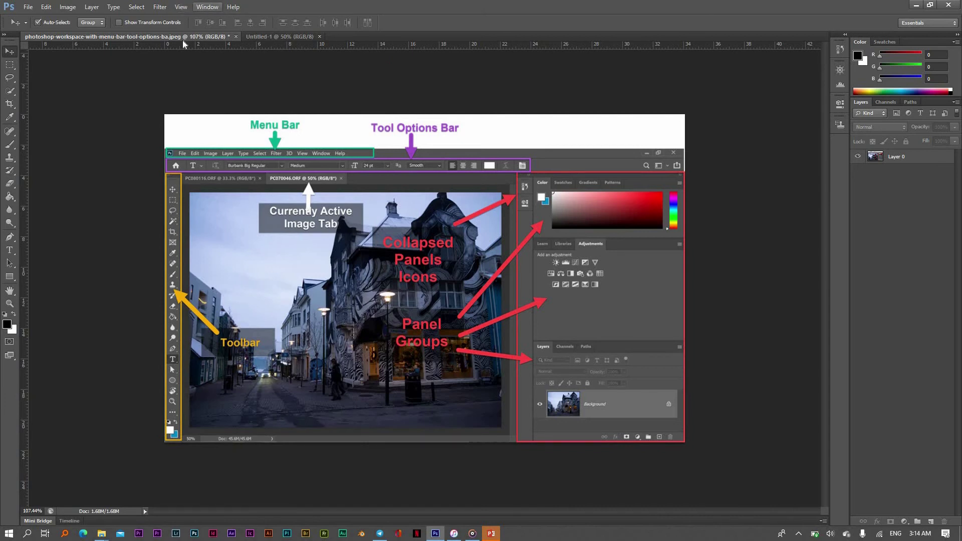
{"action": "left_click", "coordinate": [207, 7]}
{"action": "left_click", "coordinate": [211, 65]}
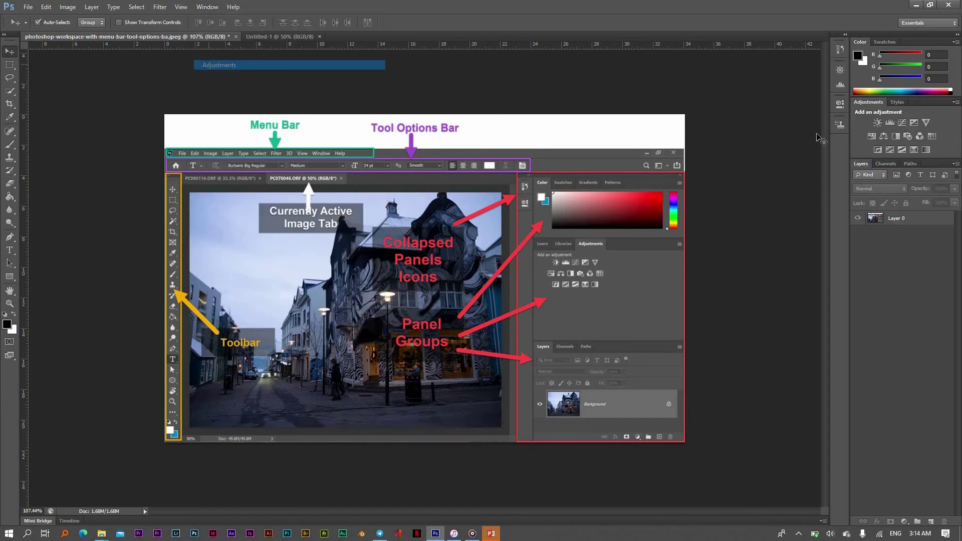
Hide the Color panel and the Adjustments panel from the workspace.
{"action": "left_click", "coordinate": [207, 9]}
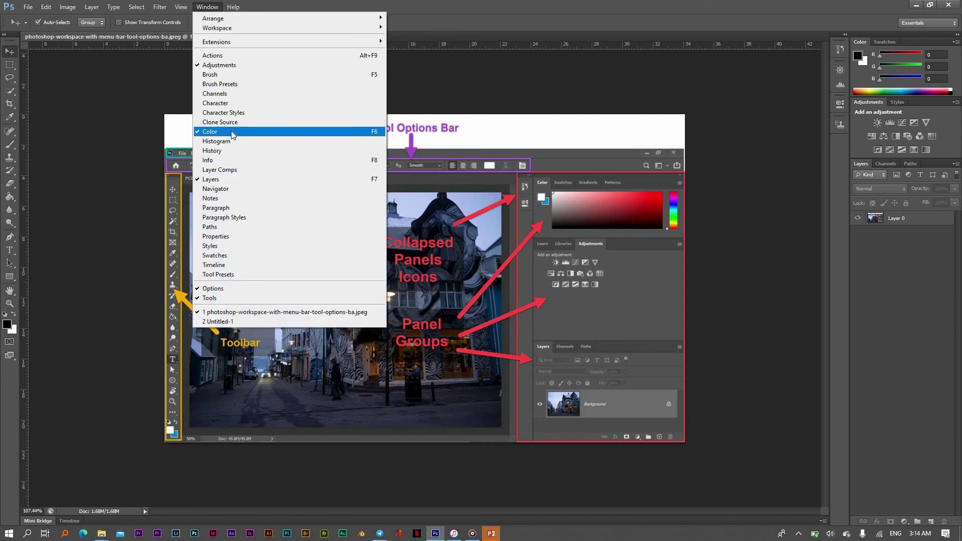
{"action": "left_click", "coordinate": [230, 131]}
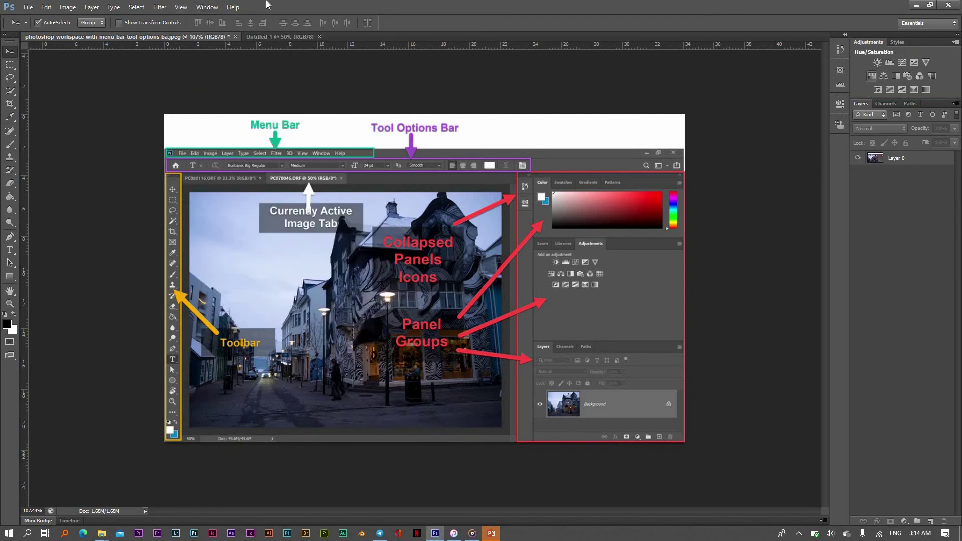
{"action": "left_click", "coordinate": [203, 9]}
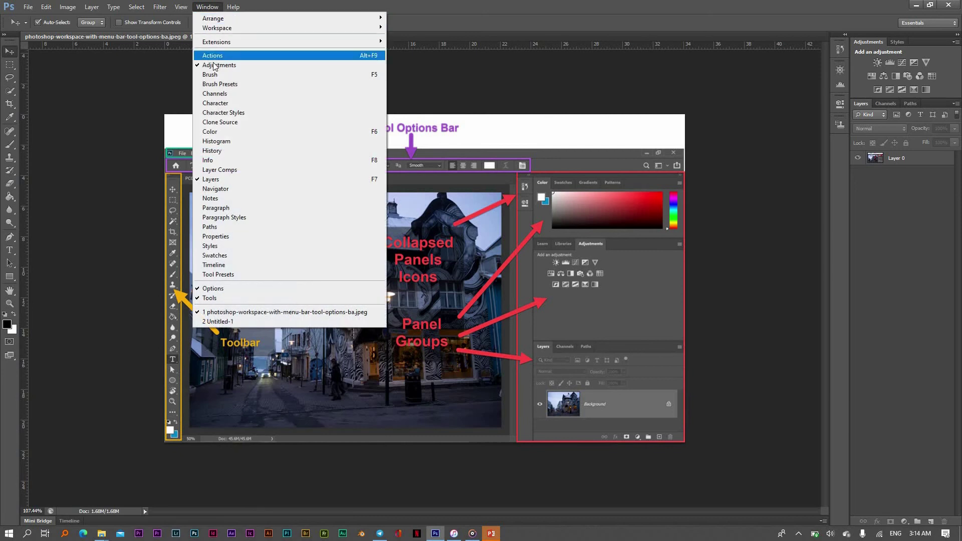
{"action": "left_click", "coordinate": [215, 65]}
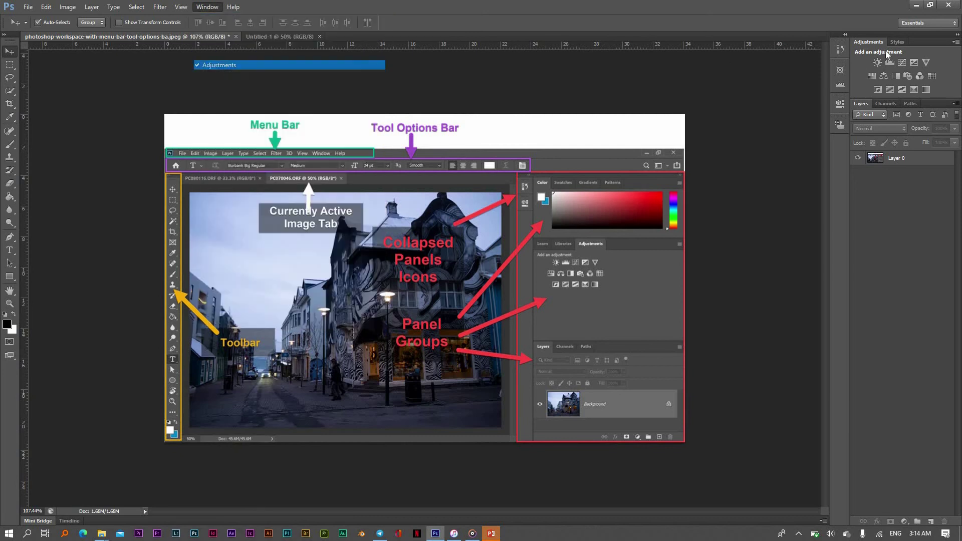
Hide the Layers panel and the tool options bar from the workspace.
{"action": "left_click", "coordinate": [207, 7]}
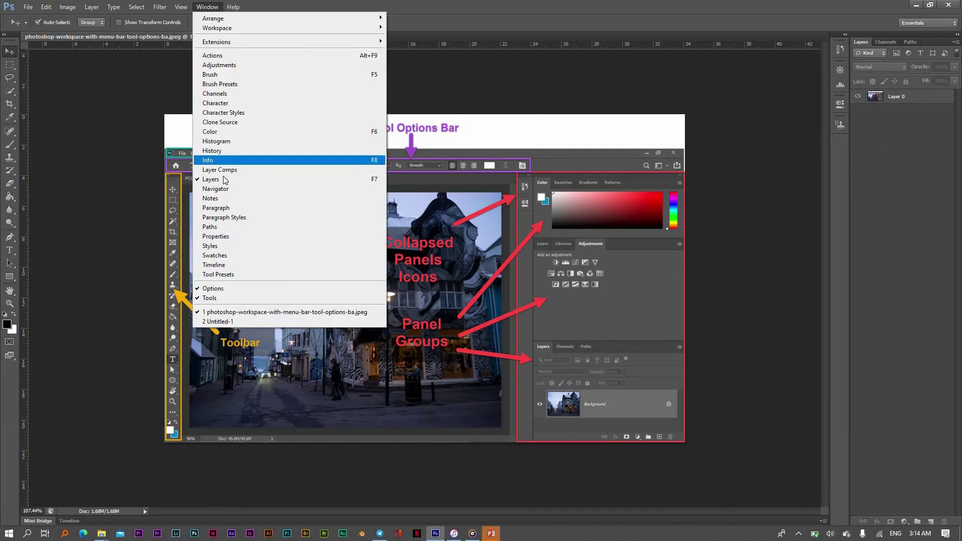
{"action": "left_click", "coordinate": [213, 179]}
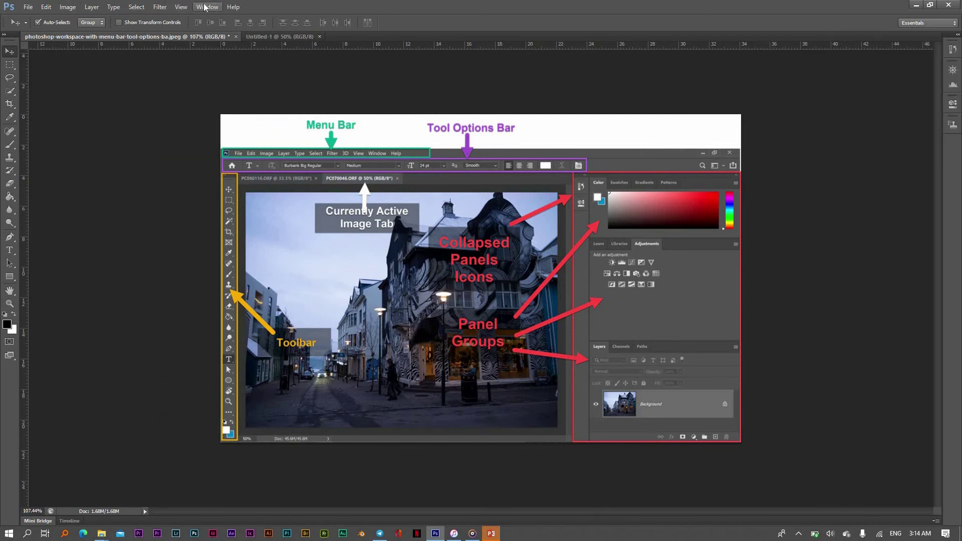
{"action": "left_click", "coordinate": [205, 7]}
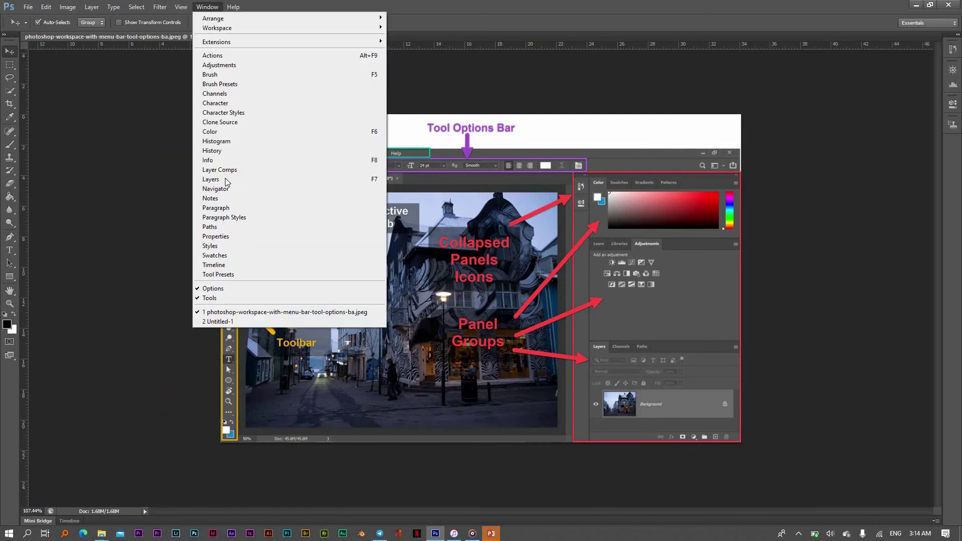
{"action": "left_click", "coordinate": [216, 289]}
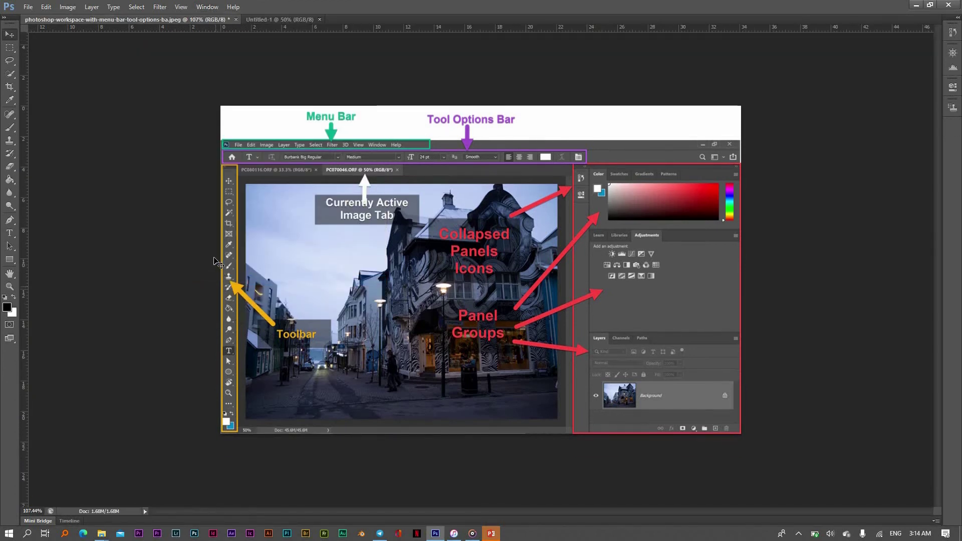
Show the Adjustments panel and the tool options bar again.
{"action": "left_click", "coordinate": [204, 7]}
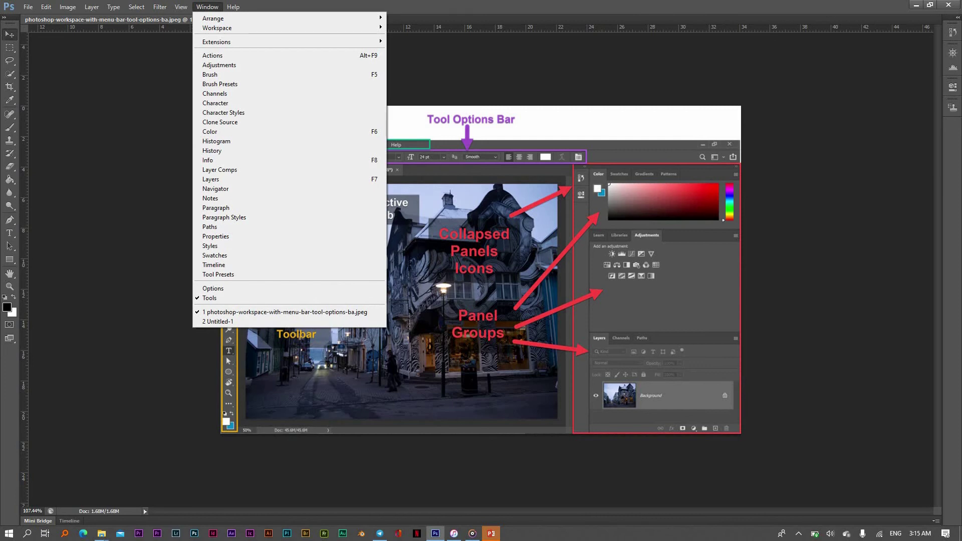
{"action": "left_click", "coordinate": [28, 7]}
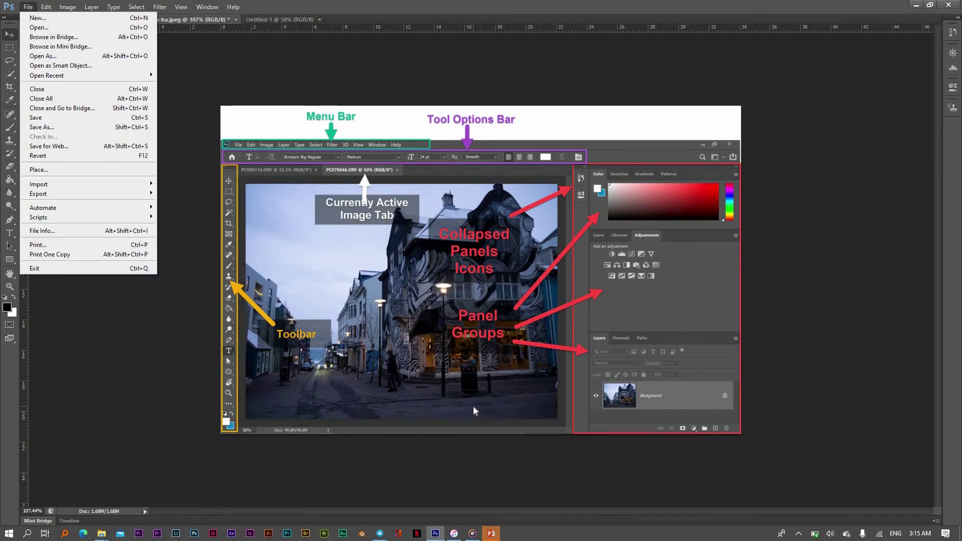
{"action": "left_click", "coordinate": [212, 7]}
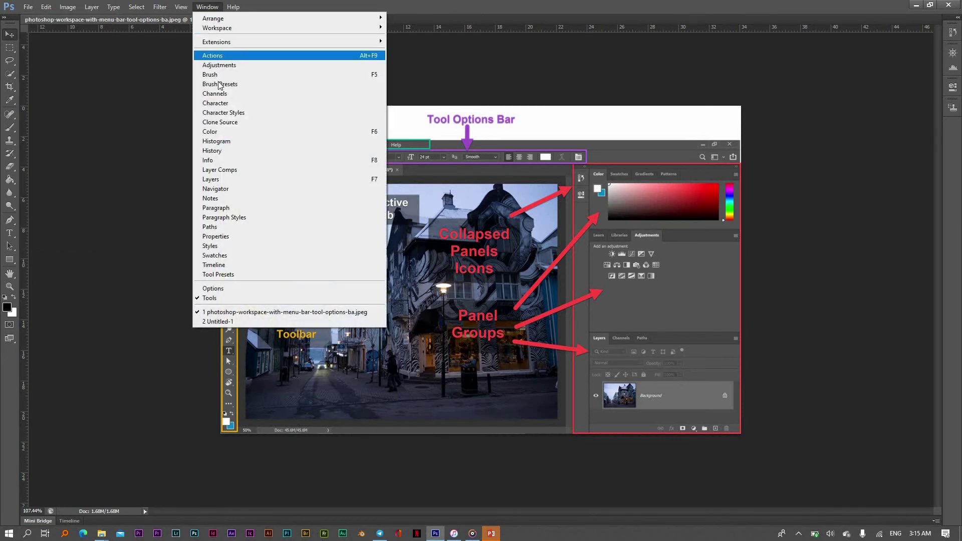
{"action": "left_click", "coordinate": [221, 65]}
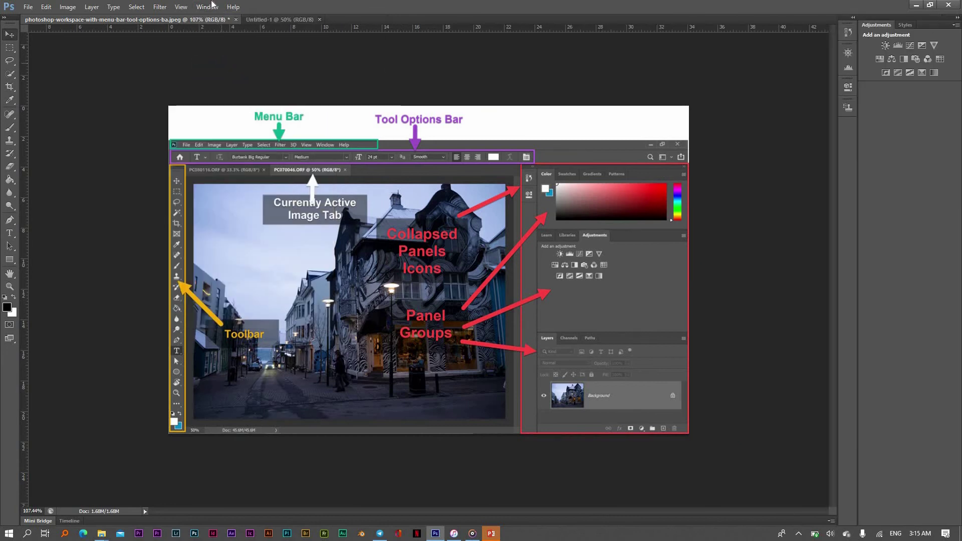
{"action": "left_click", "coordinate": [213, 8]}
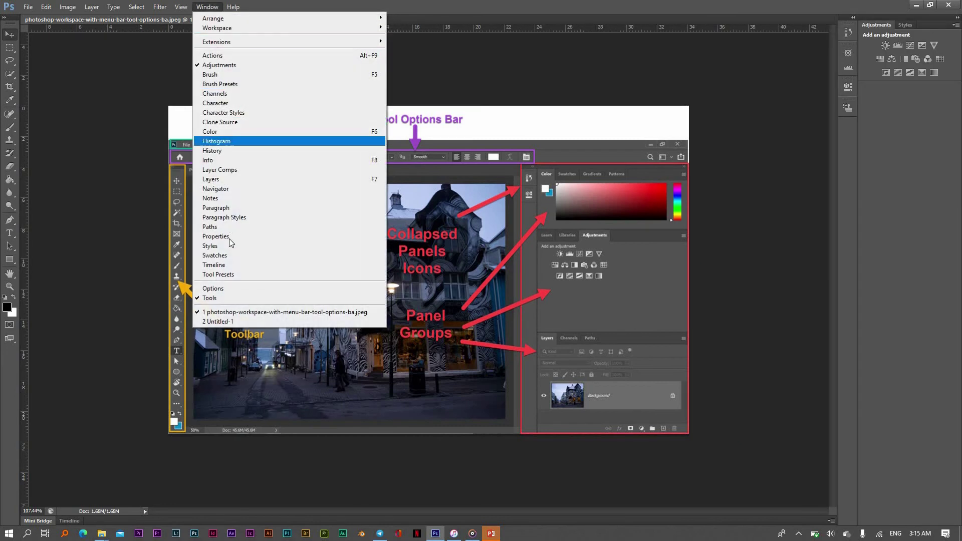
{"action": "left_click", "coordinate": [218, 290]}
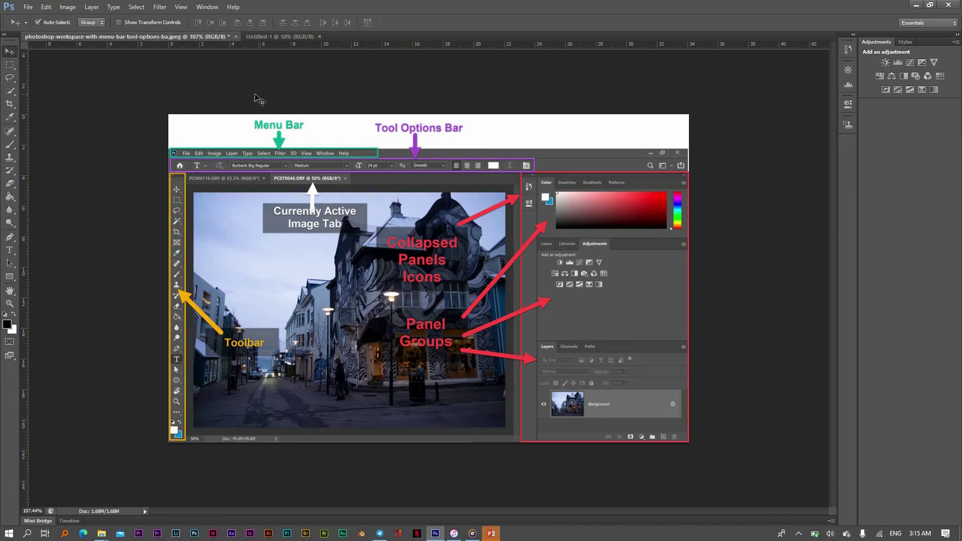
Show the History panel and the Color panel in the workspace.
{"action": "left_click", "coordinate": [207, 7]}
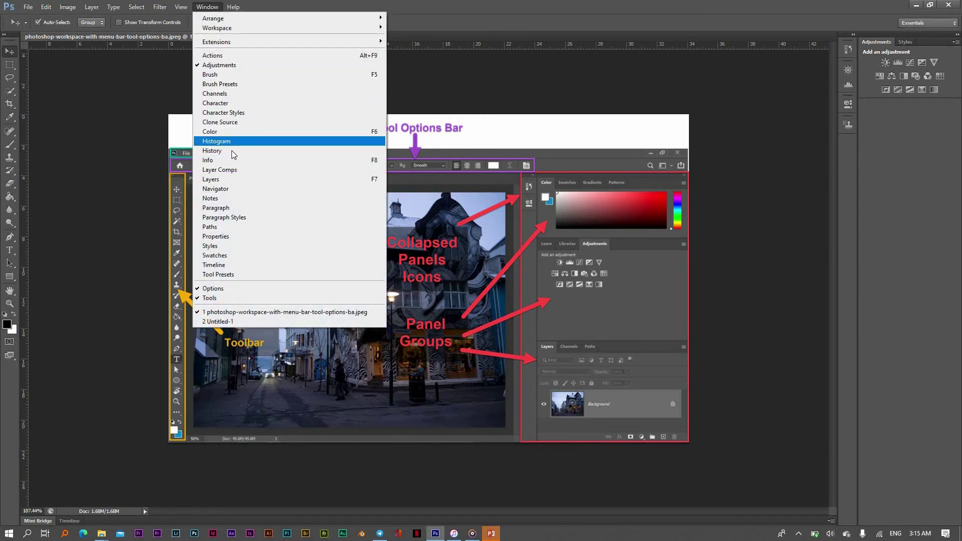
{"action": "left_click", "coordinate": [234, 152]}
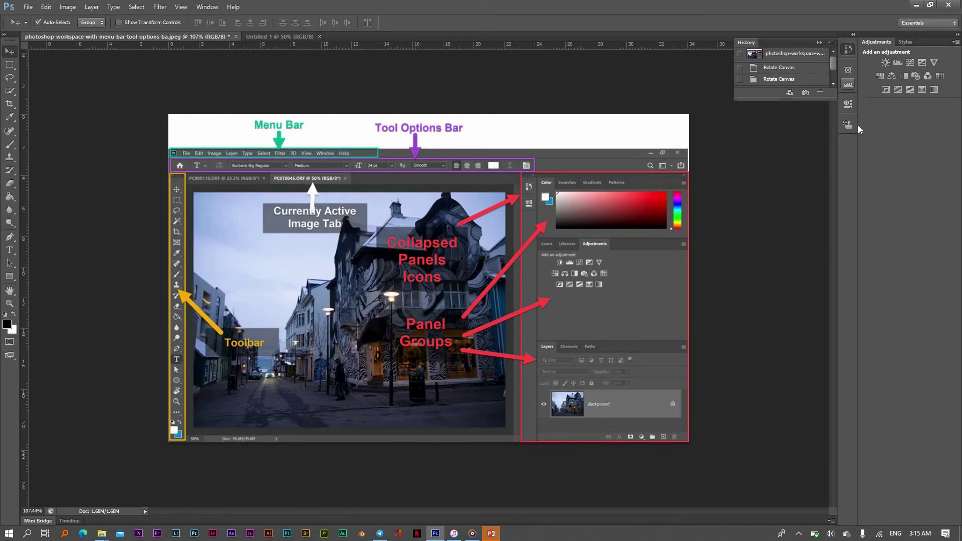
{"action": "left_click", "coordinate": [200, 7]}
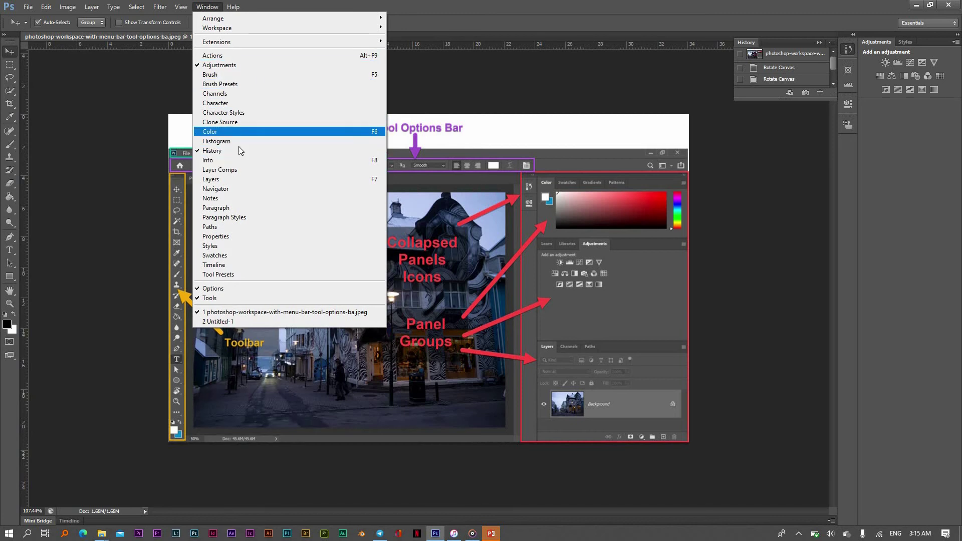
{"action": "left_click", "coordinate": [239, 132]}
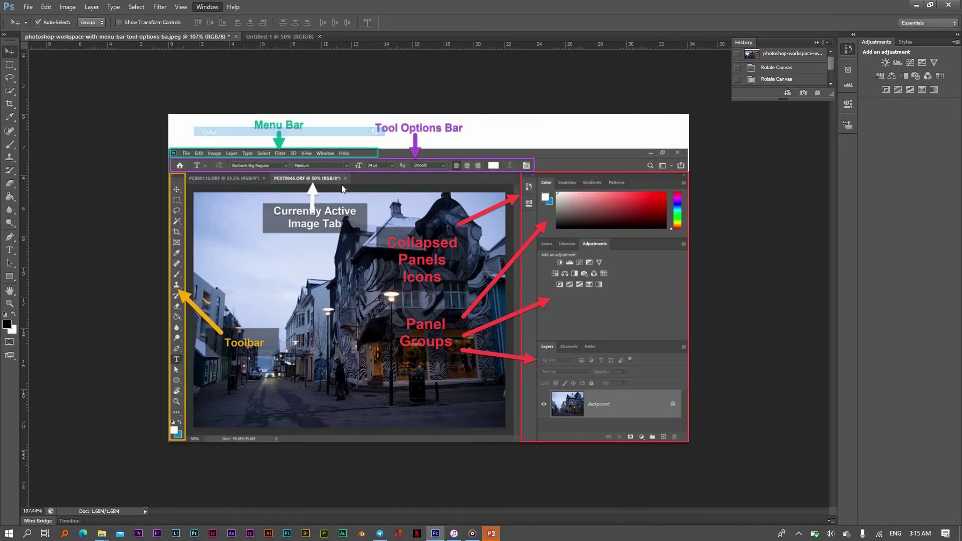
Show the Info panel and the Paragraph panel in the workspace.
{"action": "left_click", "coordinate": [210, 7]}
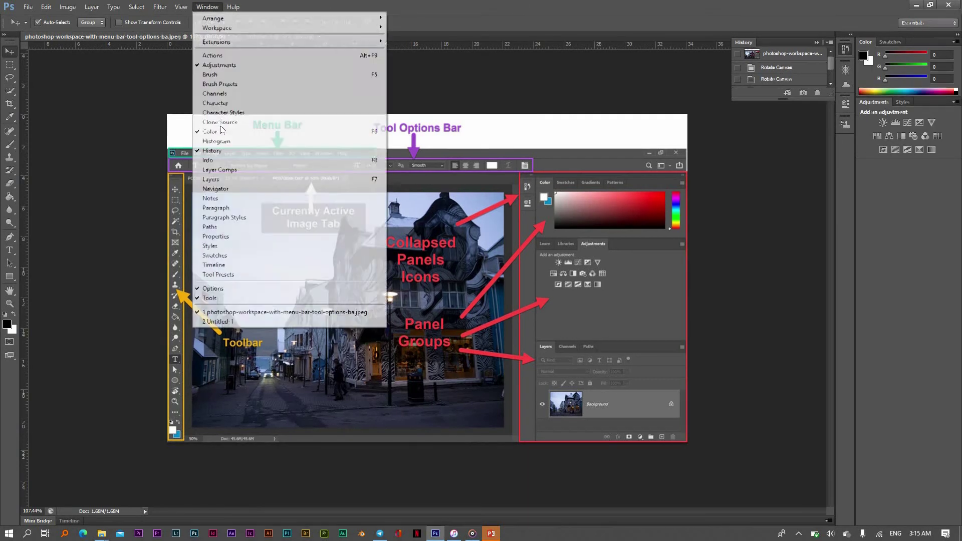
{"action": "left_click", "coordinate": [226, 163]}
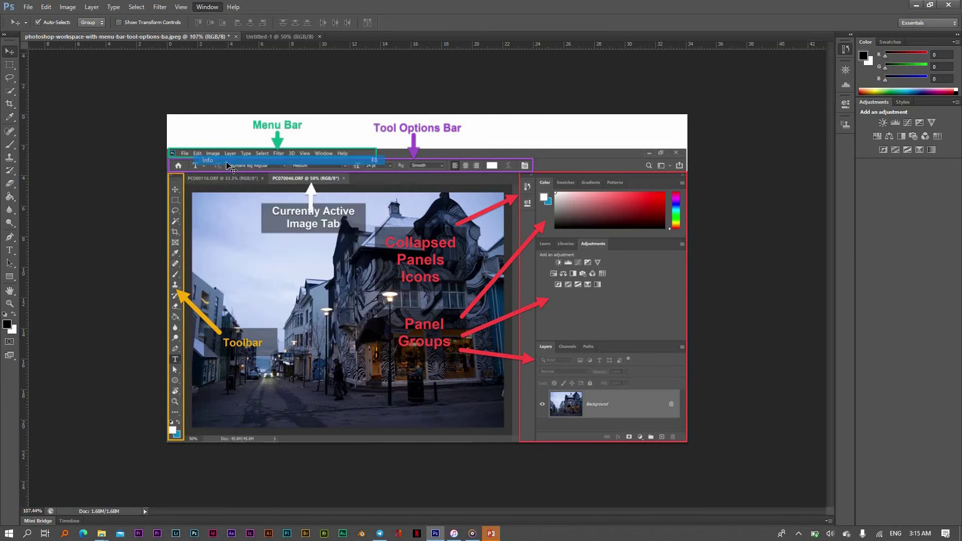
{"action": "left_click", "coordinate": [203, 7]}
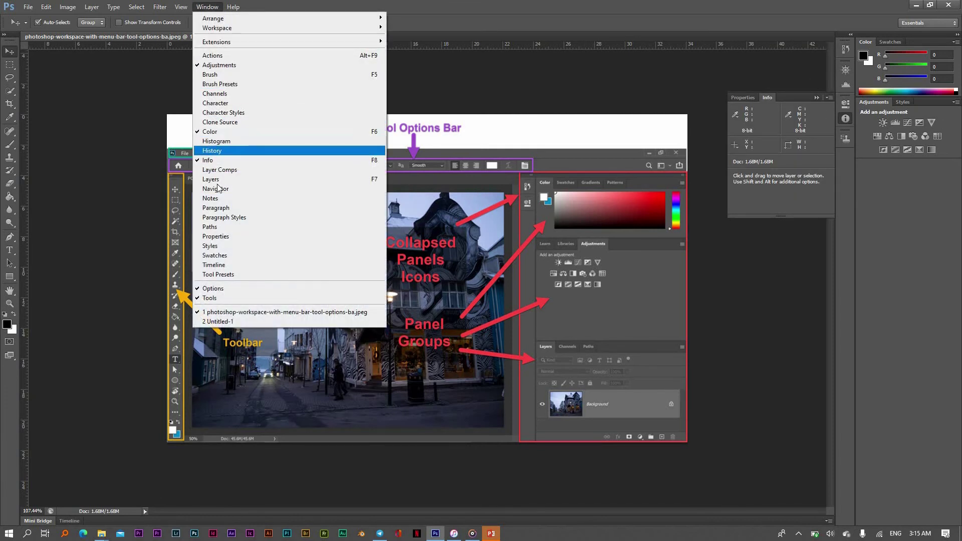
{"action": "left_click", "coordinate": [219, 211]}
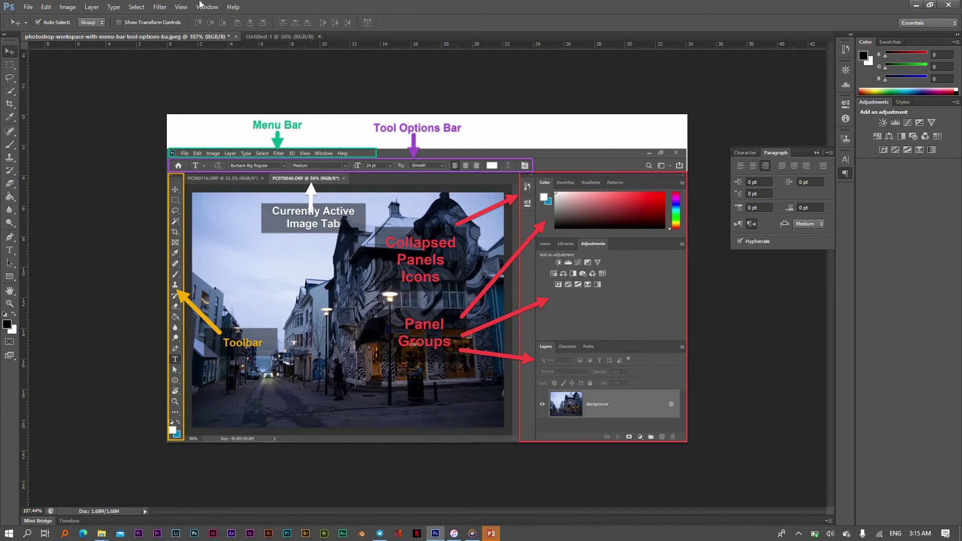
Hide the Adjustments panel below the Color panel and bring it back.
{"action": "left_click", "coordinate": [201, 7]}
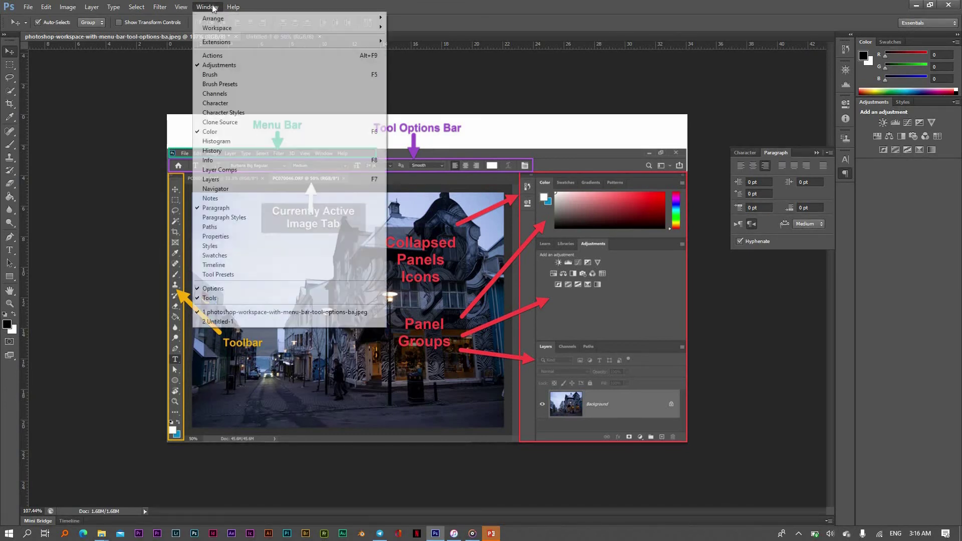
{"action": "left_click", "coordinate": [211, 7]}
{"action": "left_click", "coordinate": [211, 7]}
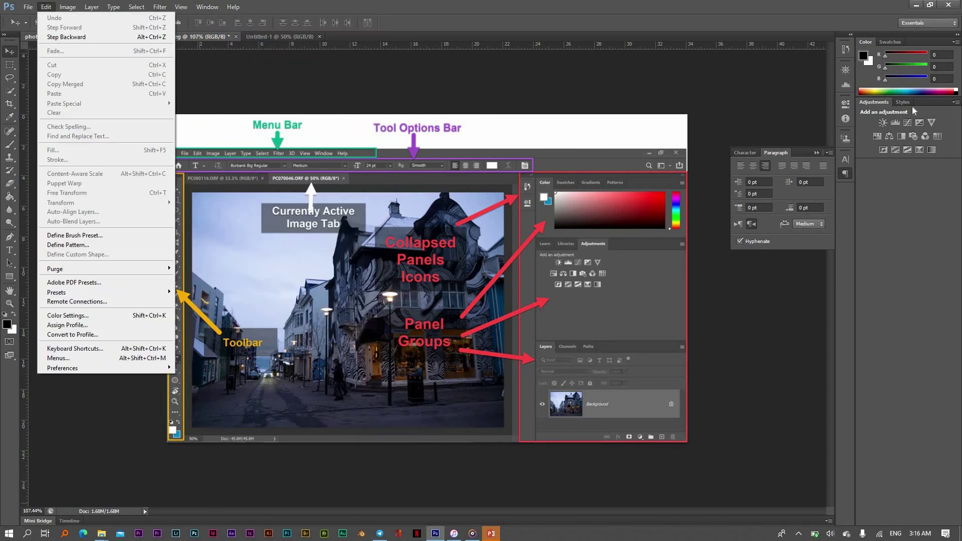
{"action": "left_click", "coordinate": [217, 10]}
{"action": "left_click", "coordinate": [216, 9]}
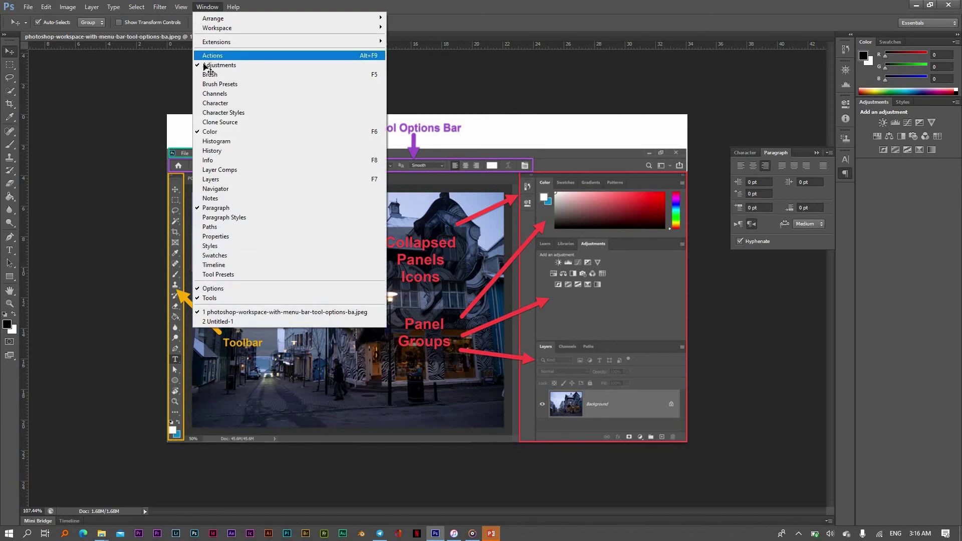
{"action": "left_click", "coordinate": [219, 65]}
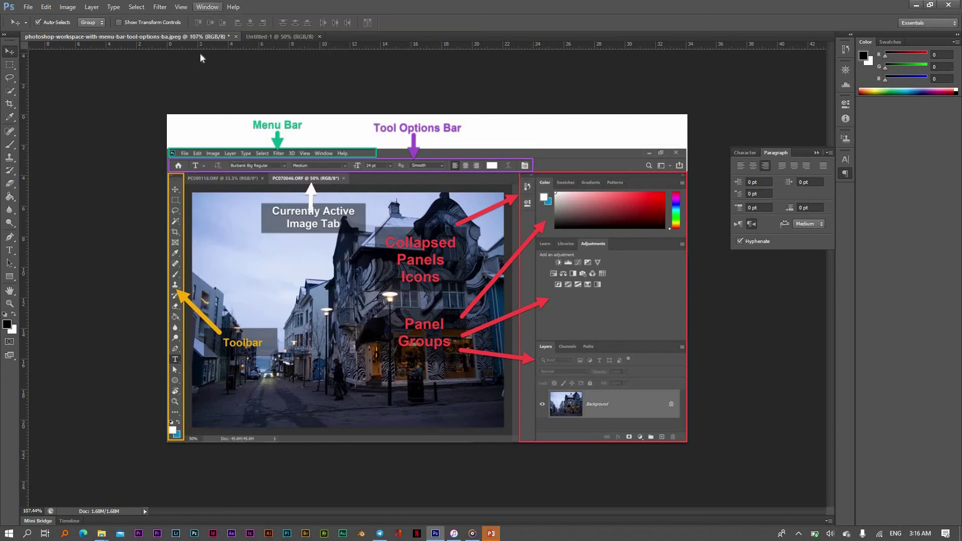
{"action": "left_click", "coordinate": [207, 6]}
{"action": "left_click", "coordinate": [248, 64]}
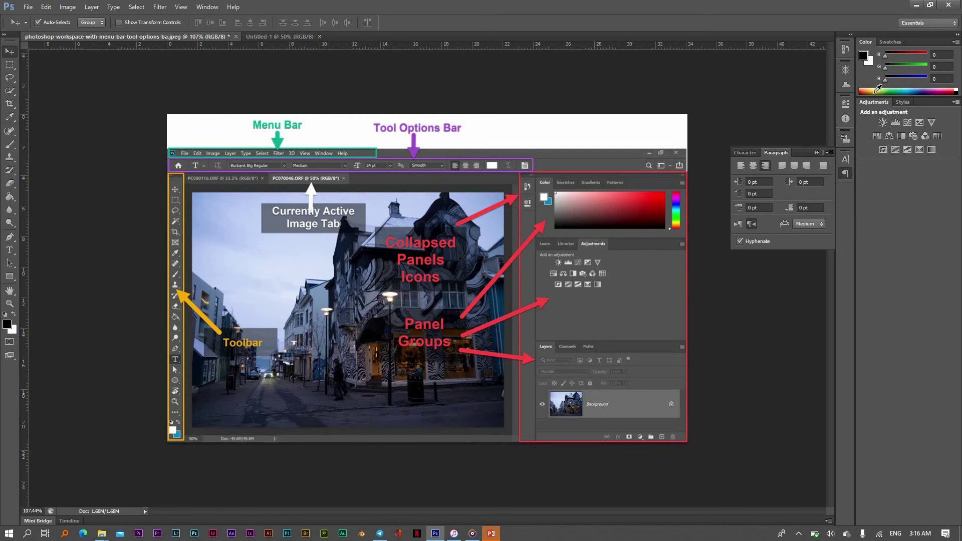
Set the foreground color to cyan (RGB 0, 187, 211) from the color spectrum and collapse the Paragraph panel to its icon.
{"action": "left_click_drag", "start_coordinate": [878, 88], "coordinate": [909, 86]}
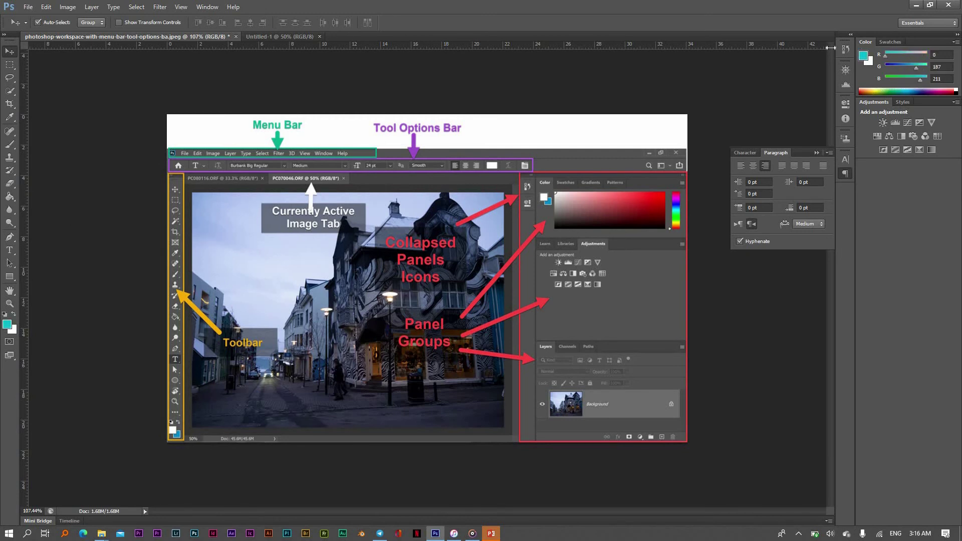
{"action": "left_click", "coordinate": [905, 102]}
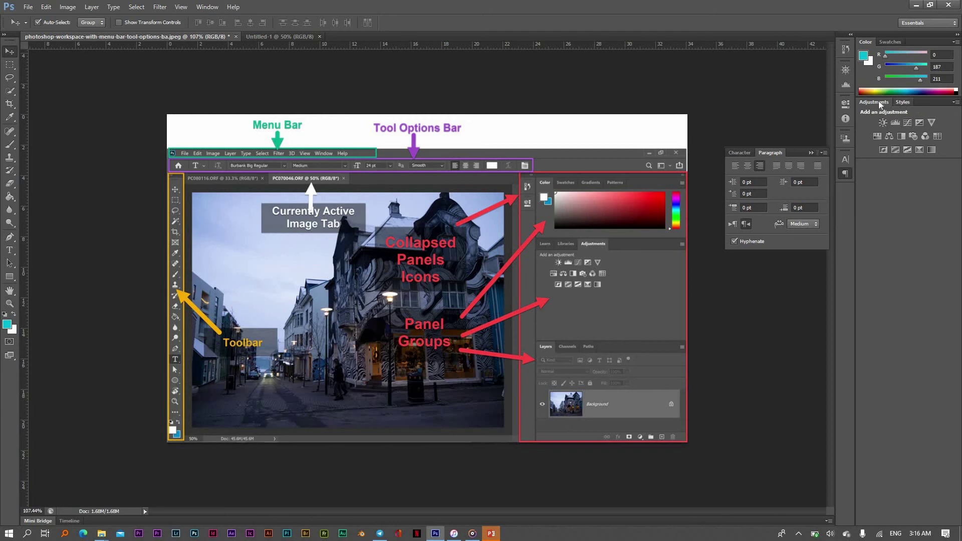
{"action": "left_click", "coordinate": [879, 101]}
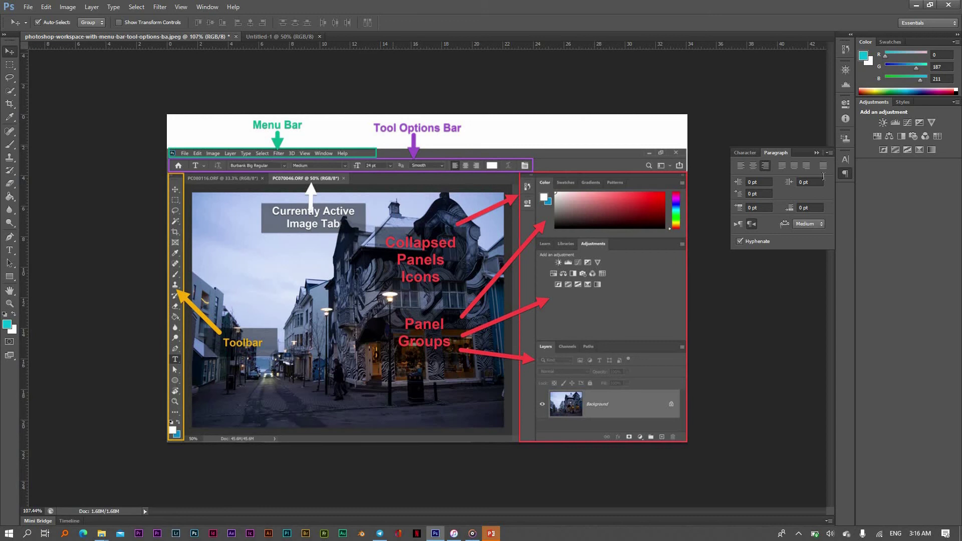
{"action": "left_click", "coordinate": [816, 152]}
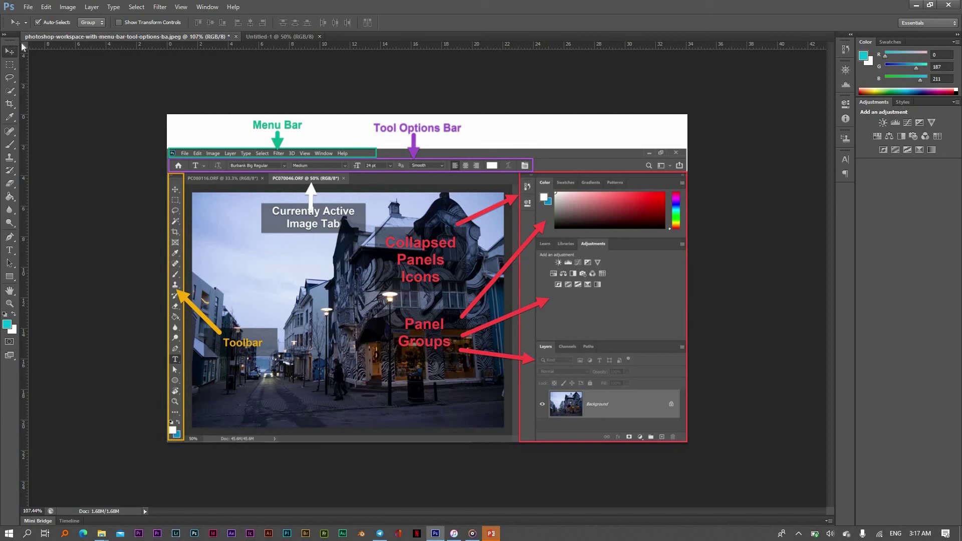
Undock the toolbox, the History panel icon and the remaining panel dock so they float over the document area.
{"action": "left_click_drag", "start_coordinate": [21, 43], "coordinate": [83, 125]}
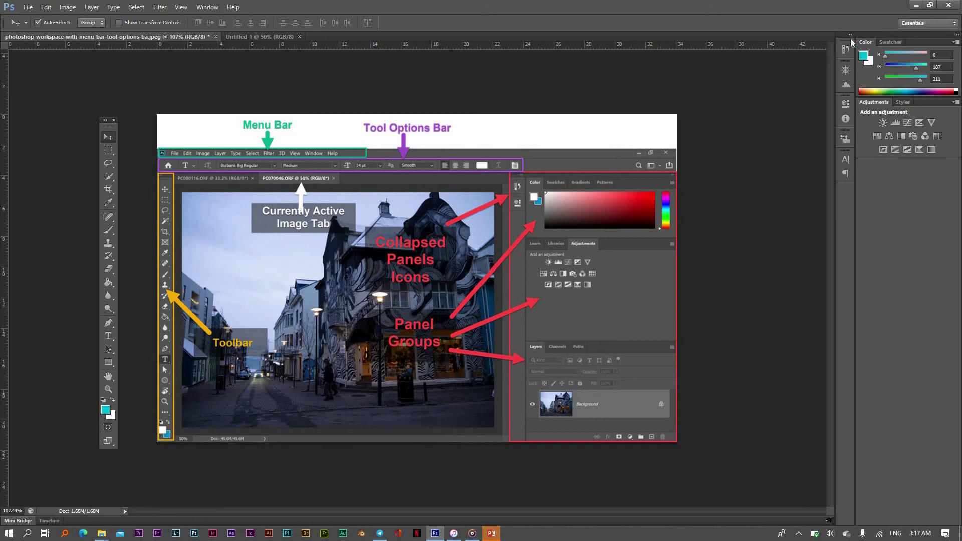
{"action": "left_click_drag", "start_coordinate": [845, 48], "coordinate": [717, 83]}
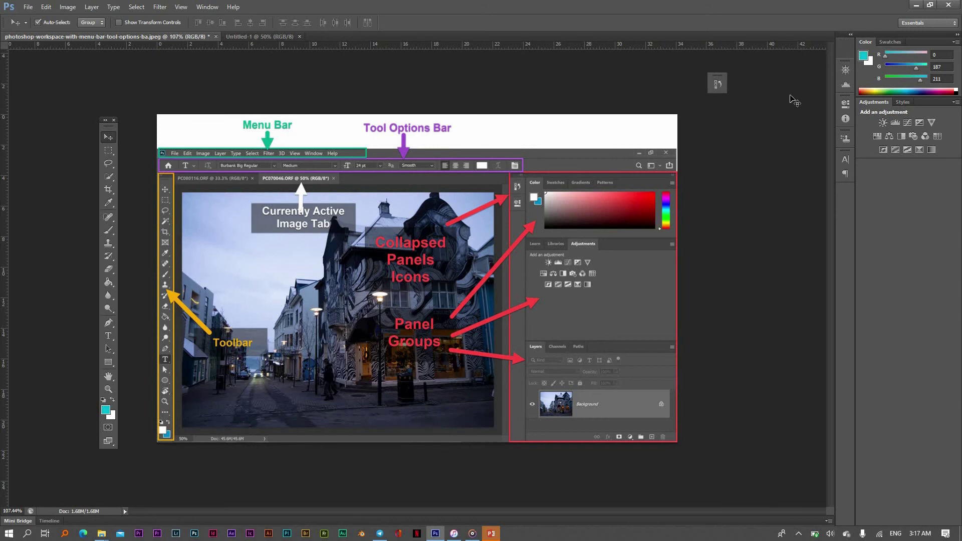
{"action": "left_click_drag", "start_coordinate": [845, 41], "coordinate": [298, 99]}
{"action": "left_click_drag", "start_coordinate": [182, 74], "coordinate": [166, 68]}
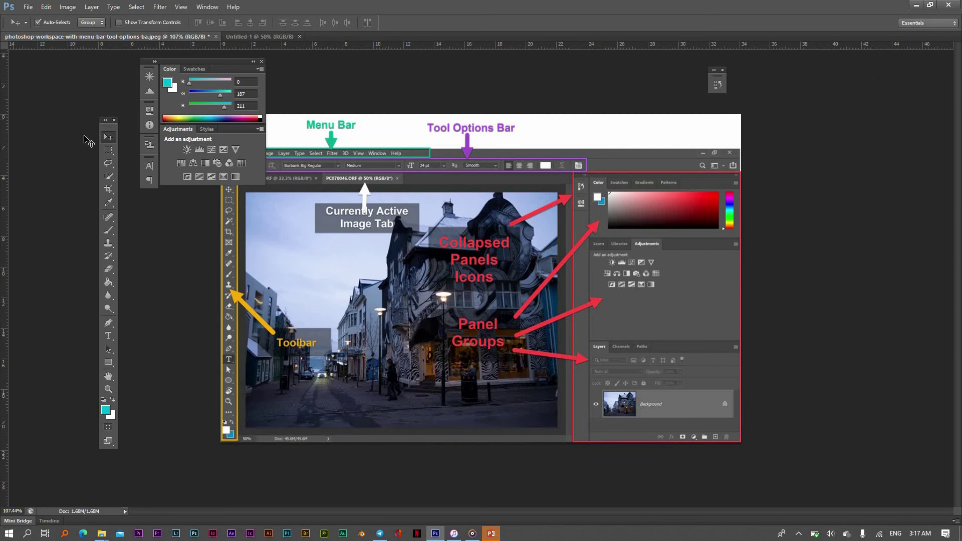
Expand the floating column of panel icons and arrange the toolbox and the panel group side by side.
{"action": "left_click_drag", "start_coordinate": [162, 64], "coordinate": [259, 140]}
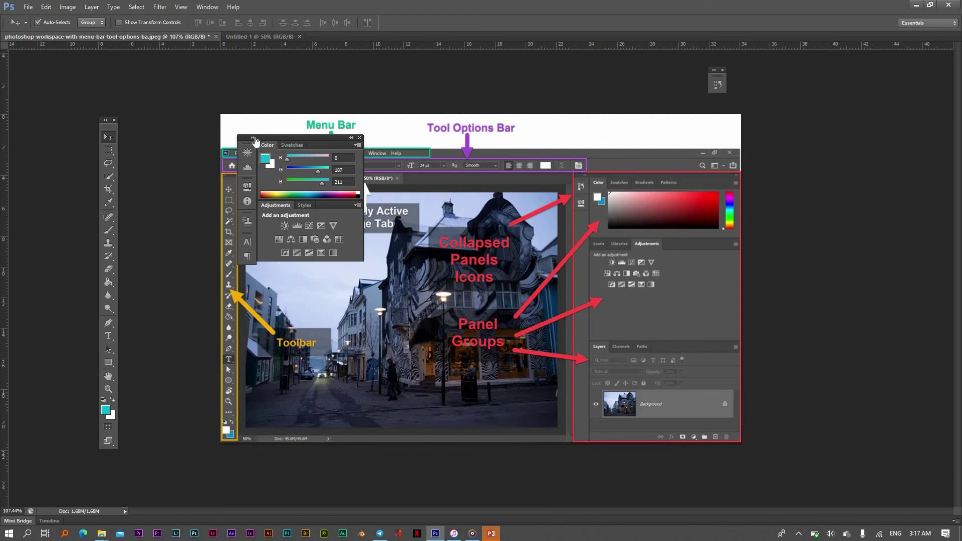
{"action": "left_click", "coordinate": [254, 138]}
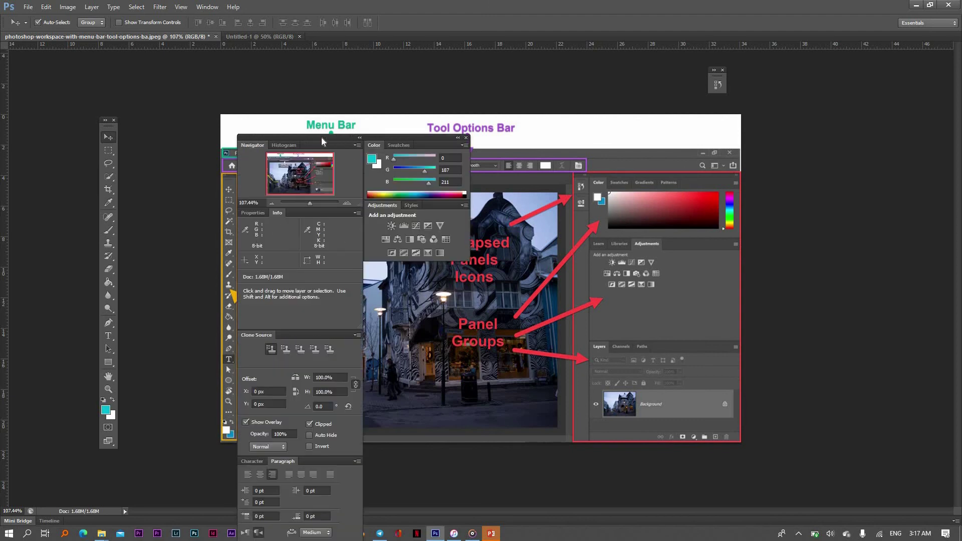
{"action": "left_click_drag", "start_coordinate": [323, 141], "coordinate": [236, 50]}
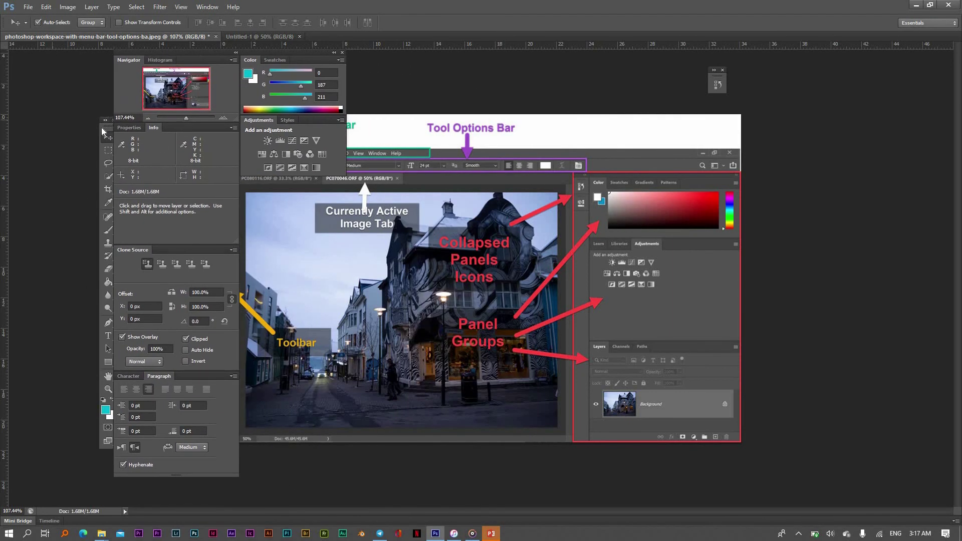
{"action": "left_click_drag", "start_coordinate": [59, 125], "coordinate": [37, 76]}
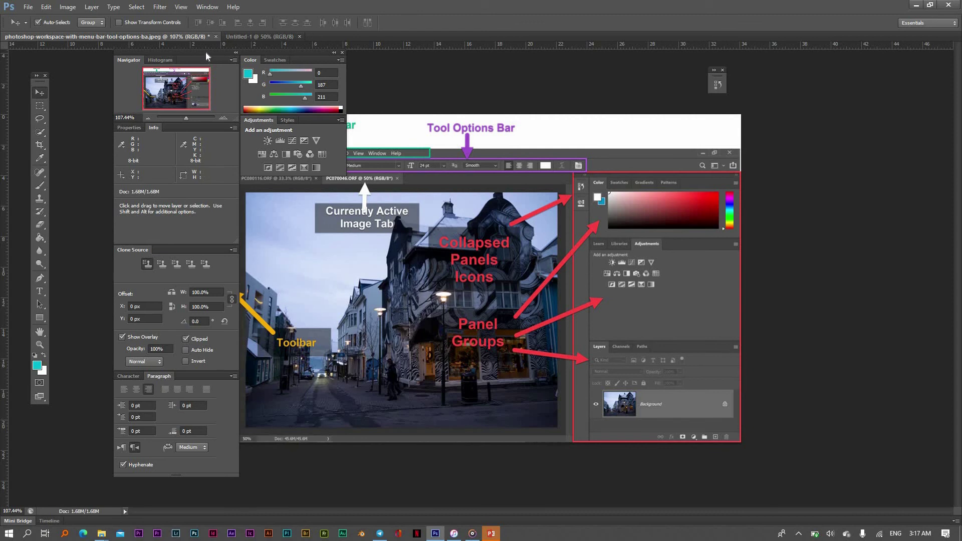
{"action": "left_click_drag", "start_coordinate": [203, 56], "coordinate": [139, 64]}
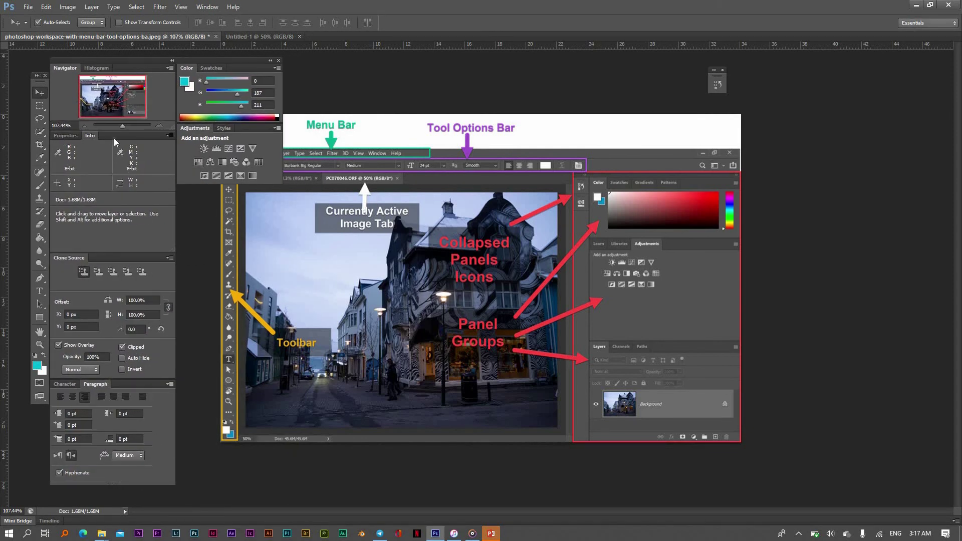
Dock the floating toolbox between the Navigator and Color panel columns, and toggle it to two columns and back to one.
{"action": "left_click_drag", "start_coordinate": [39, 79], "coordinate": [235, 70]}
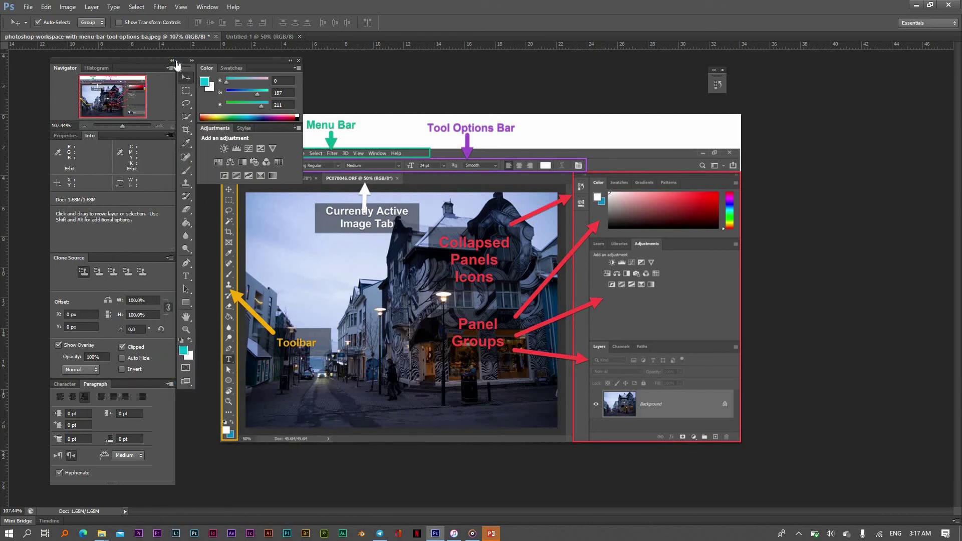
{"action": "left_click", "coordinate": [192, 61]}
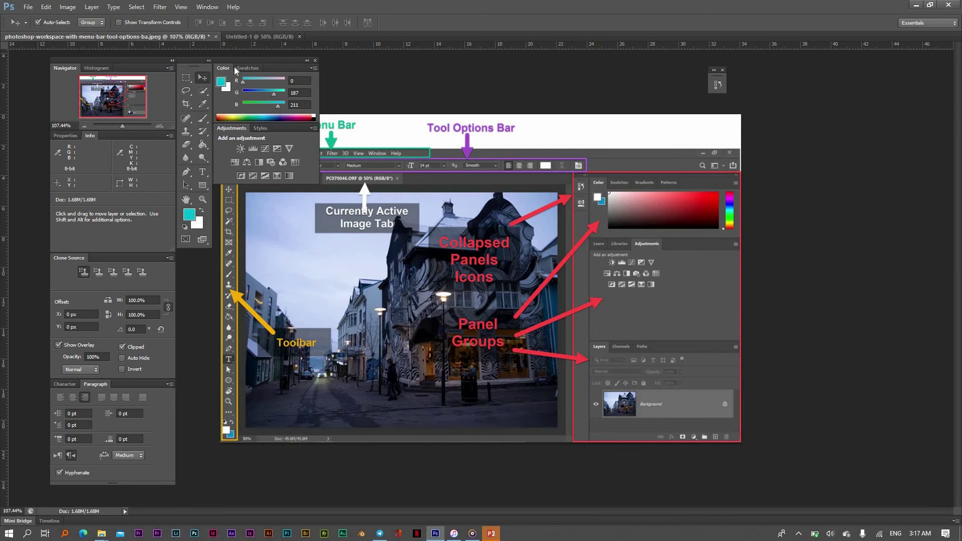
{"action": "left_click", "coordinate": [207, 61]}
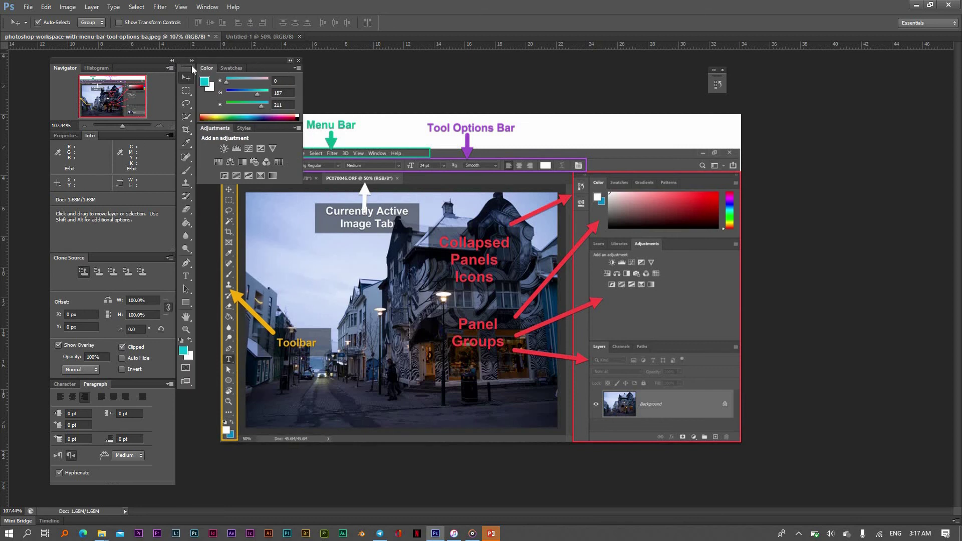
Collapse the Color and Adjustments groups to labeled icons and reposition the joined floating panel group.
{"action": "left_click", "coordinate": [290, 60]}
{"action": "mouse_move", "coordinate": [154, 60]}
{"action": "left_mouse_down"}
{"action": "mouse_move", "coordinate": [229, 105]}
{"action": "mouse_move", "coordinate": [334, 106]}
{"action": "mouse_move", "coordinate": [335, 78]}
{"action": "mouse_move", "coordinate": [136, 65]}
{"action": "left_mouse_up"}
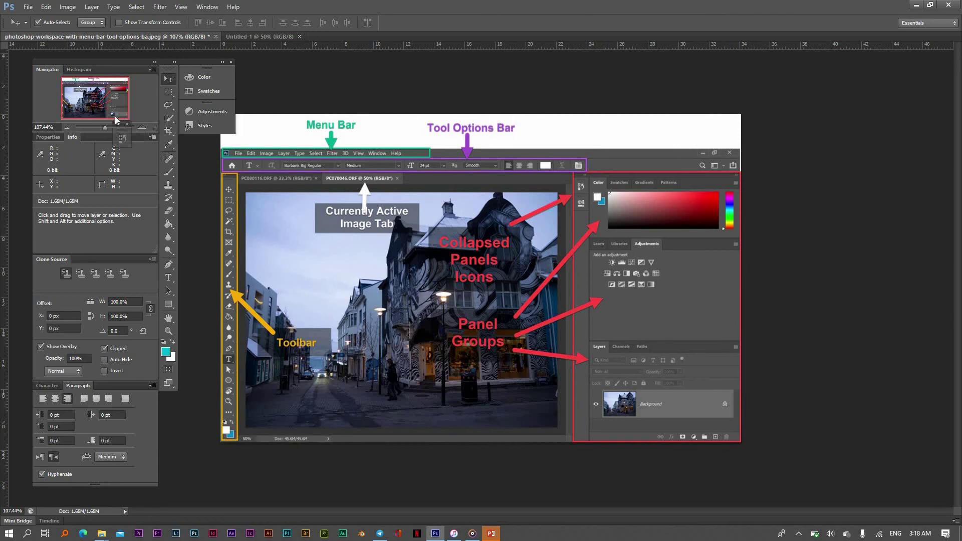
Dock the History panel below the Navigator and pull the Navigator group out to float separately over the document area.
{"action": "left_click_drag", "start_coordinate": [145, 127], "coordinate": [145, 129]}
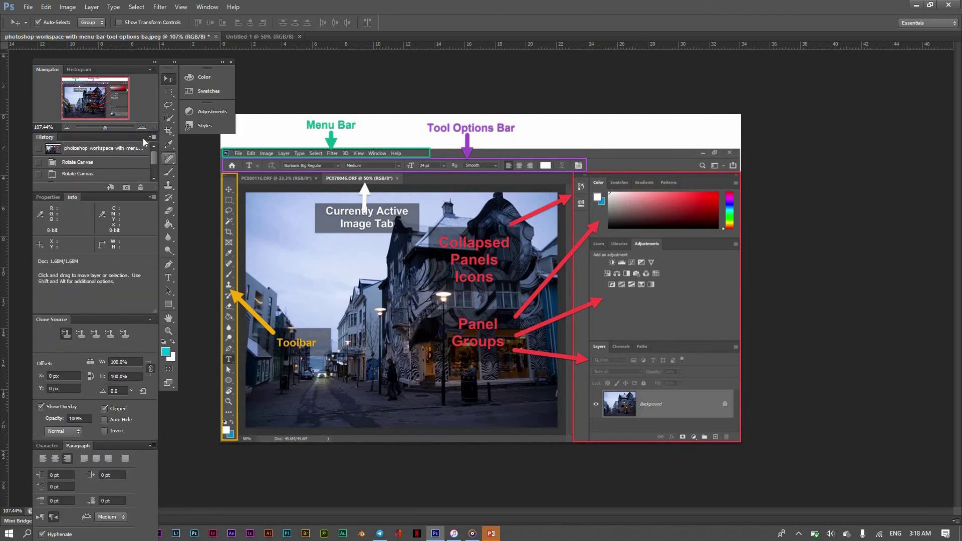
{"action": "left_click", "coordinate": [153, 138]}
{"action": "left_click", "coordinate": [78, 141]}
{"action": "left_click_drag", "start_coordinate": [118, 67], "coordinate": [480, 66]}
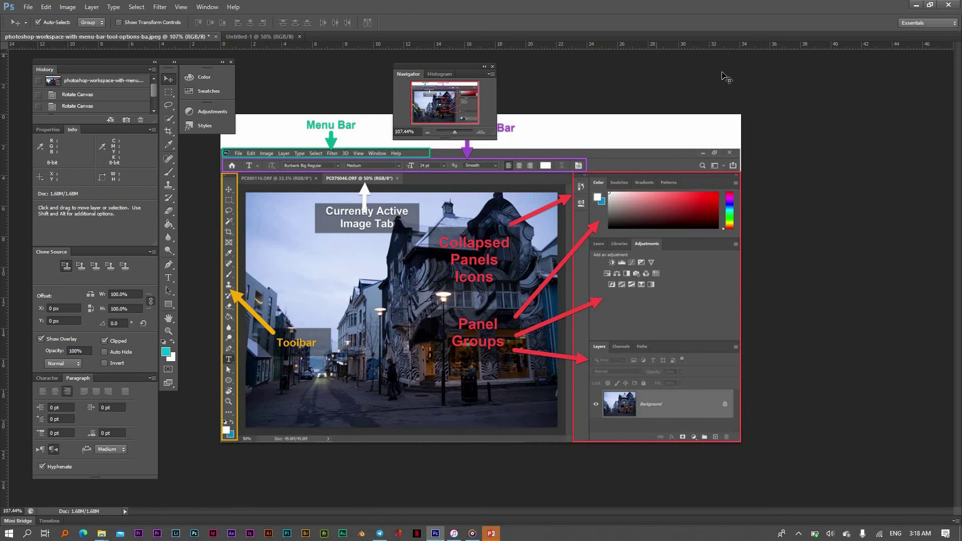
Reset the Essentials workspace to its default layout.
{"action": "left_click", "coordinate": [948, 26]}
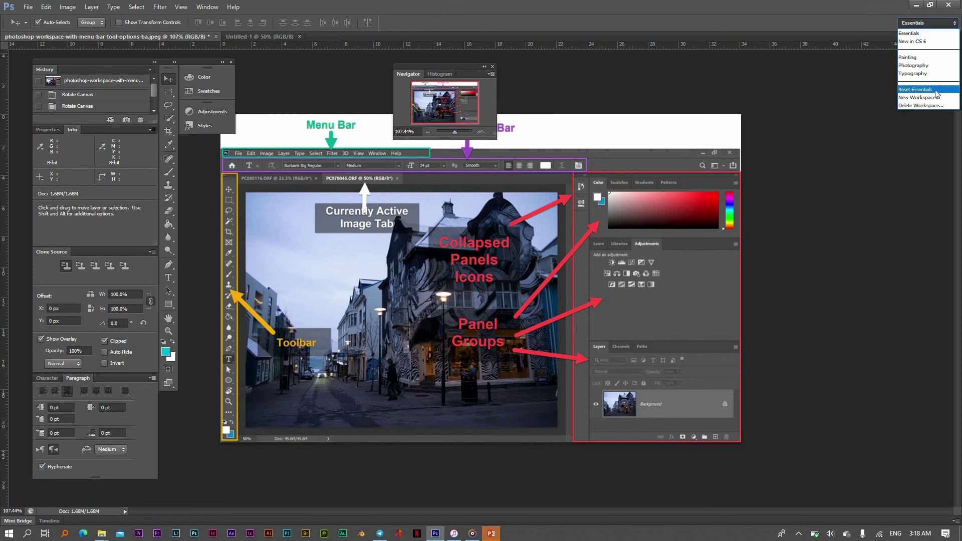
{"action": "left_click", "coordinate": [935, 94]}
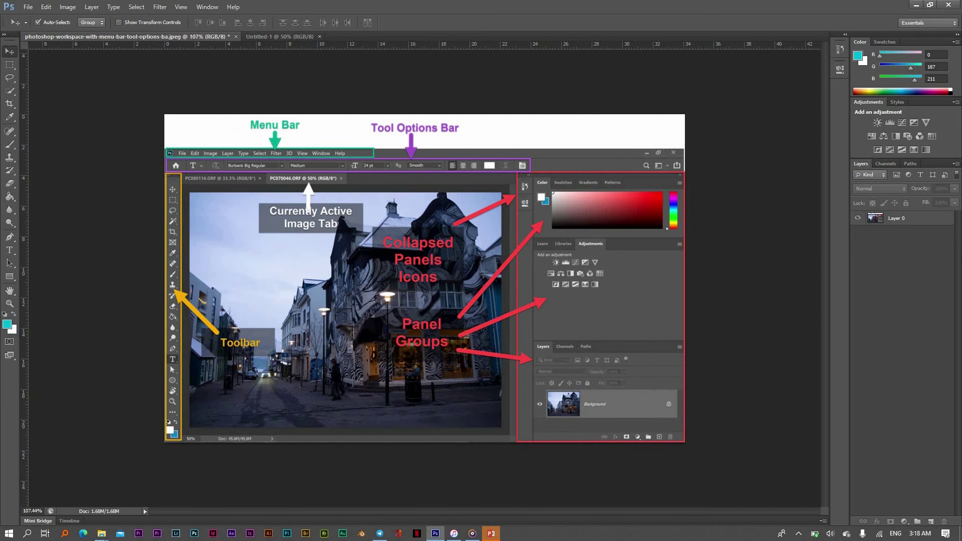
Review the workspace options for creating and deleting a workspace without choosing one.
{"action": "left_click", "coordinate": [911, 22]}
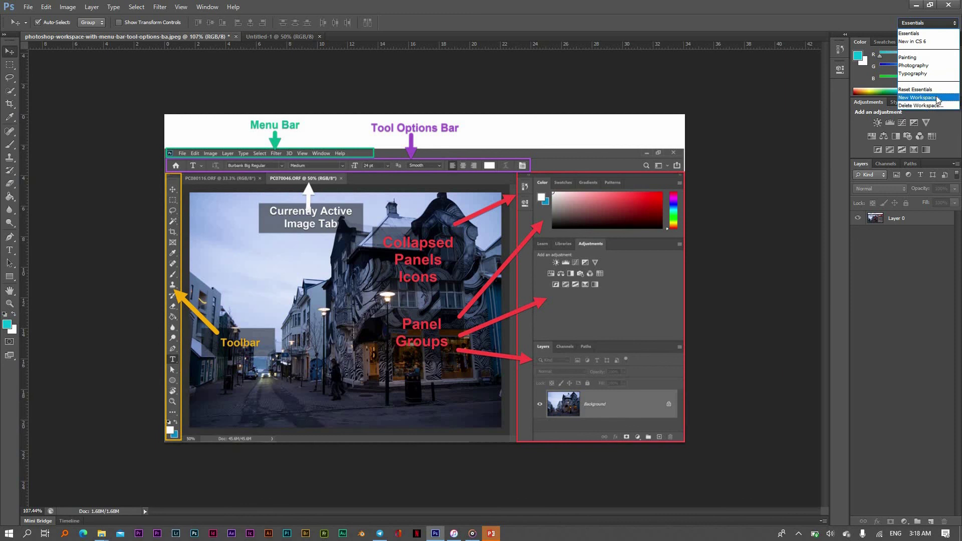
{"action": "key", "text": "Down"}
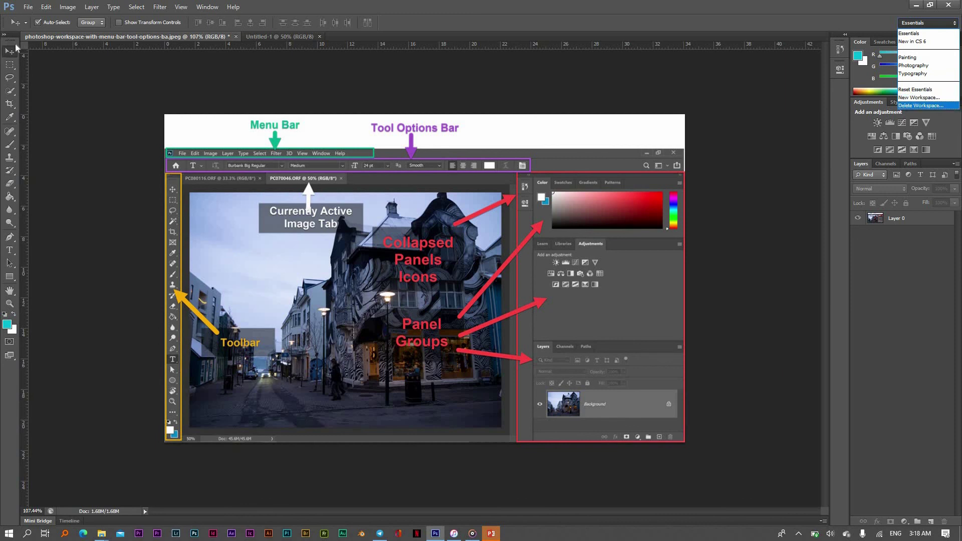
{"action": "key", "text": "Escape"}
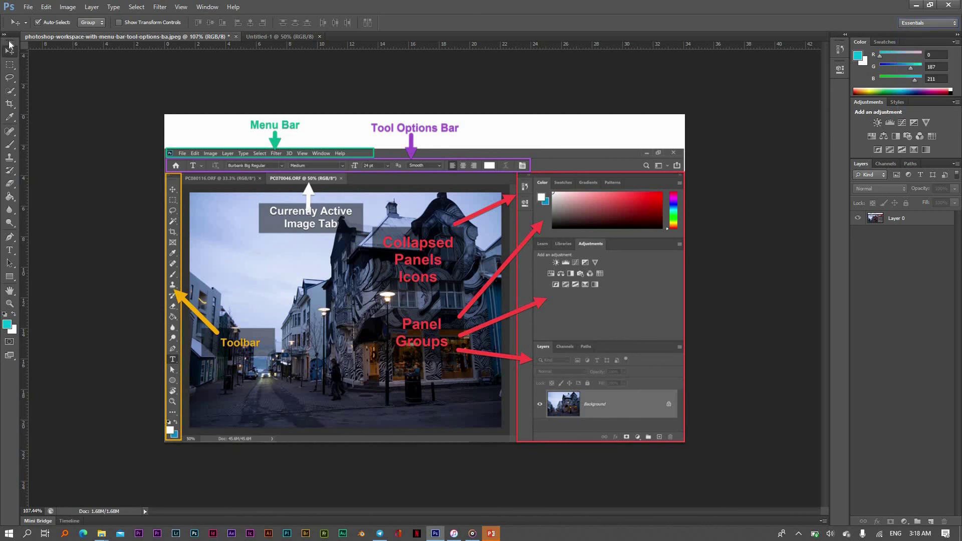
Float the toolbox and the Color panel over the document area, and restore them by resetting the Essentials workspace.
{"action": "left_click_drag", "start_coordinate": [155, 109], "coordinate": [129, 86]}
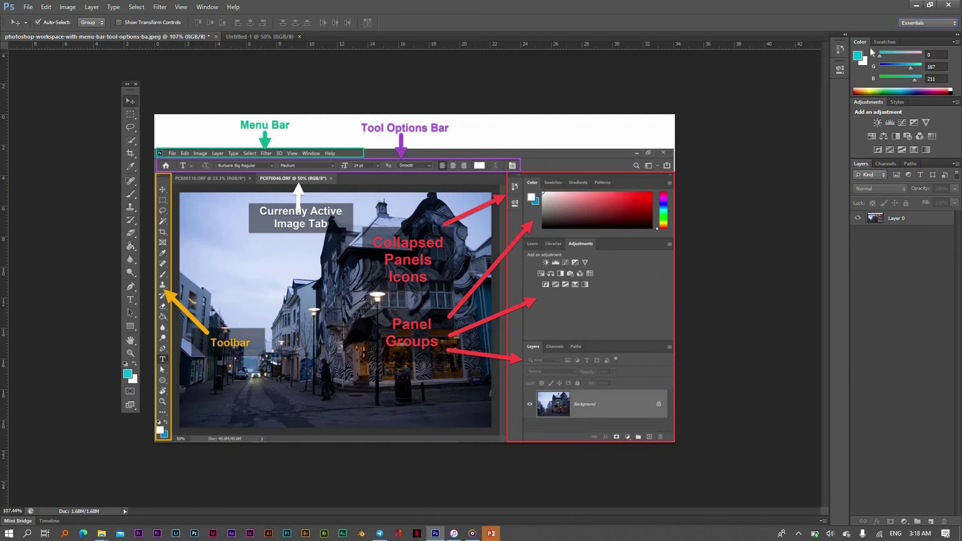
{"action": "left_click_drag", "start_coordinate": [866, 46], "coordinate": [682, 70]}
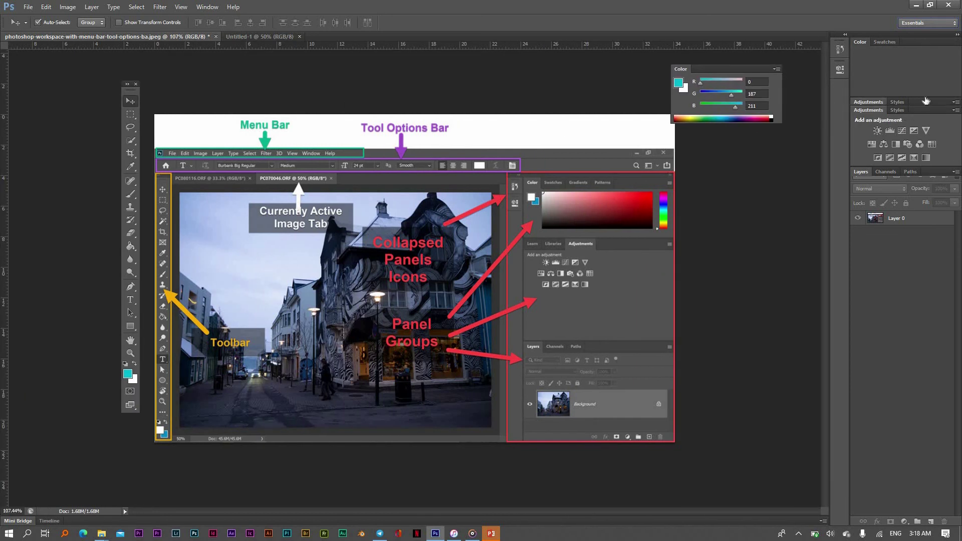
{"action": "left_click", "coordinate": [927, 23]}
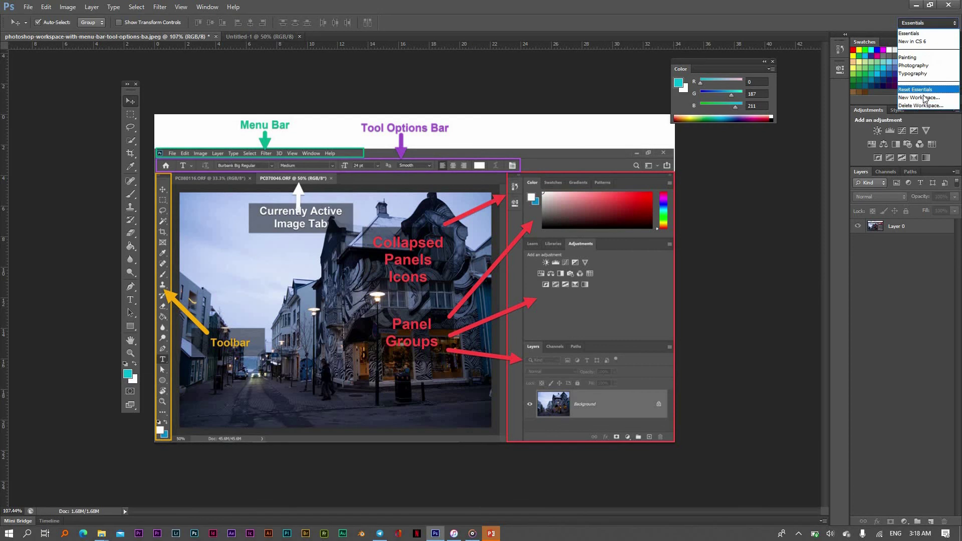
{"action": "key", "text": "Up"}
{"action": "left_click", "coordinate": [913, 90]}
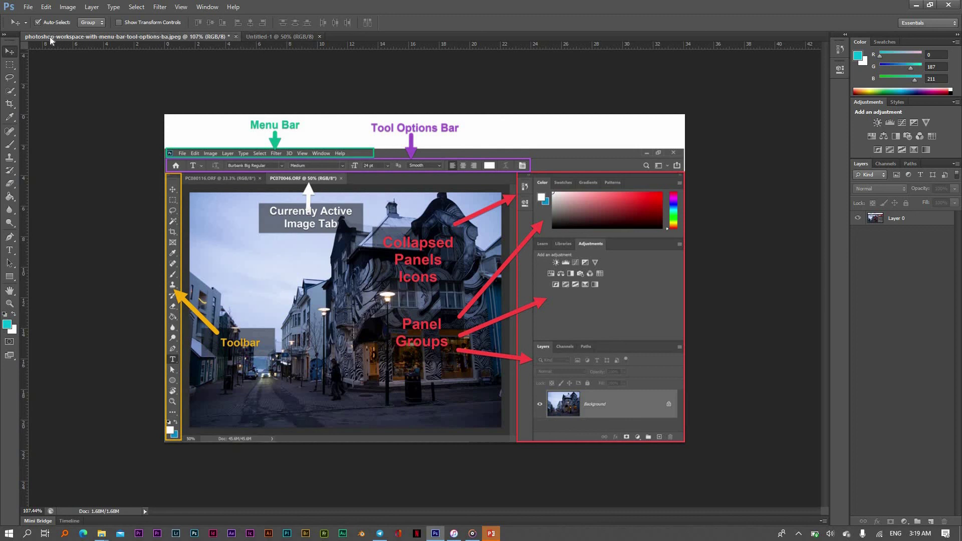
Switch back and forth between the Untitled-1 document and the workspace image to compare the open documents.
{"action": "left_click", "coordinate": [287, 36]}
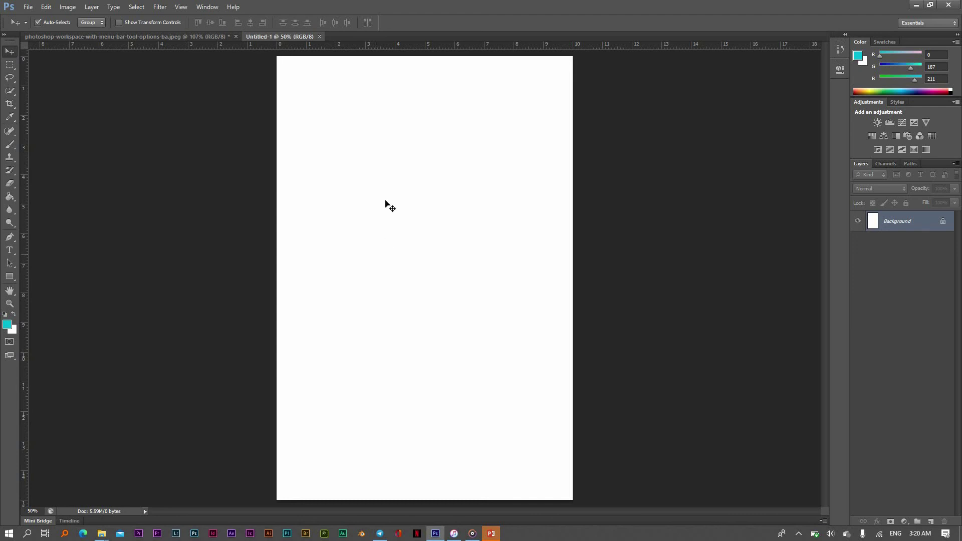
{"action": "left_click", "coordinate": [197, 37]}
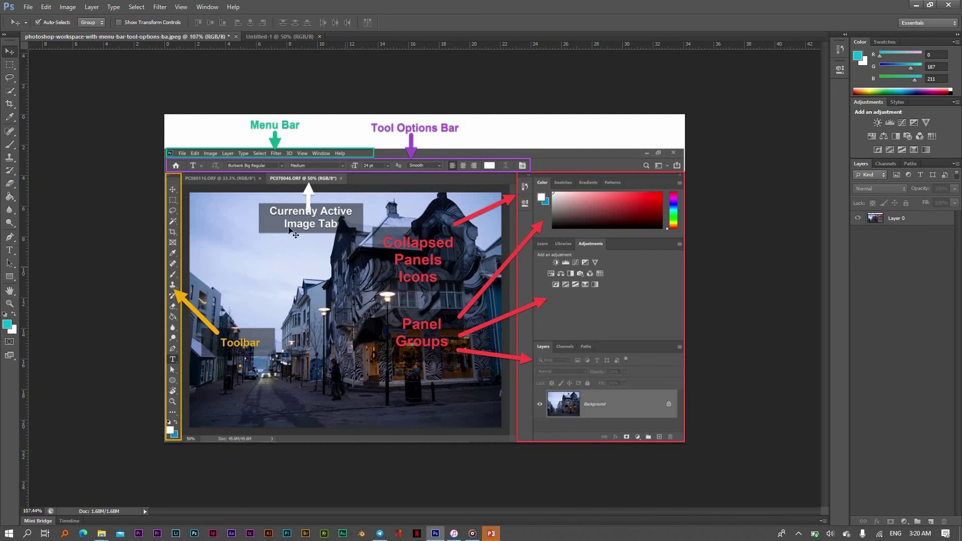
{"action": "left_click", "coordinate": [266, 36]}
{"action": "left_click", "coordinate": [257, 37]}
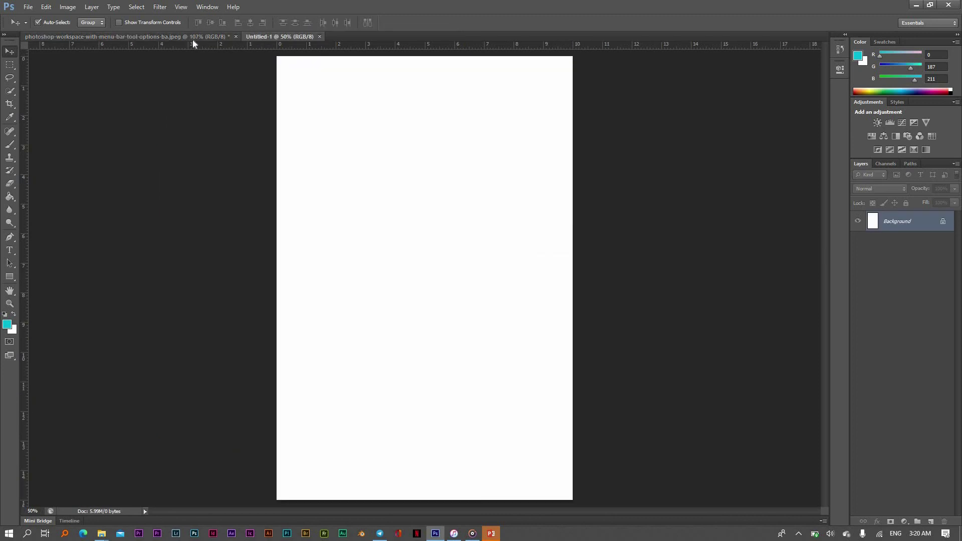
Close the photoshop-workspace-with-menu-bar-tool-options-ba.jpeg document without saving its changes.
{"action": "left_click", "coordinate": [192, 39]}
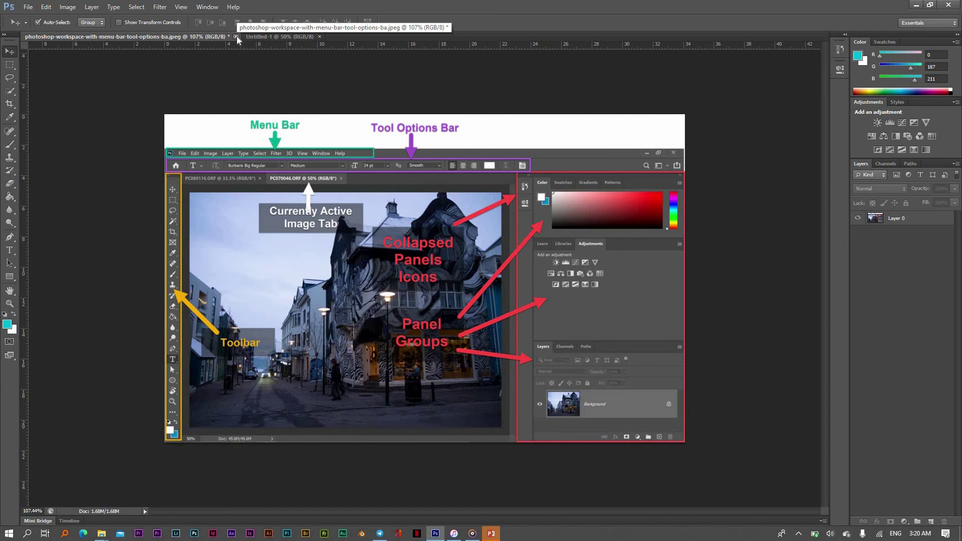
{"action": "left_click", "coordinate": [236, 37]}
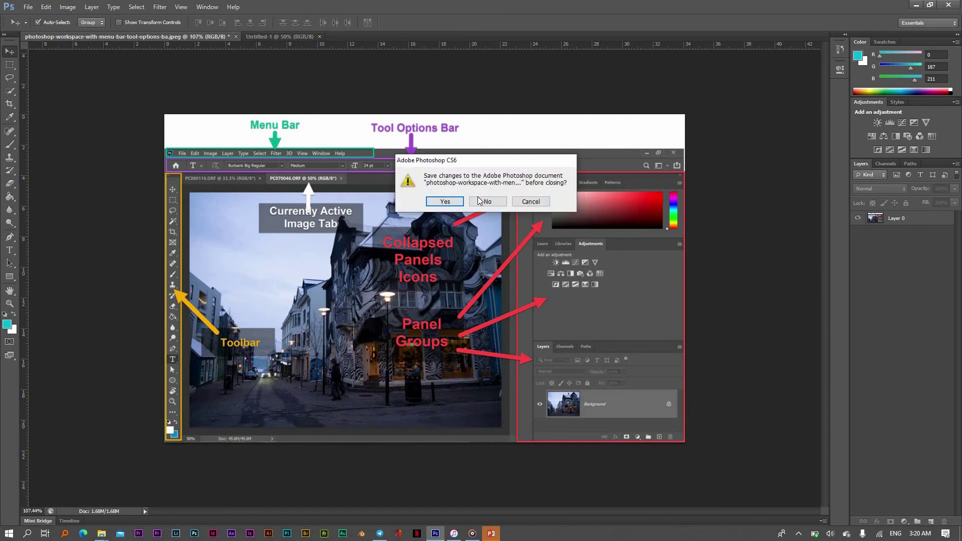
{"action": "left_click", "coordinate": [479, 200]}
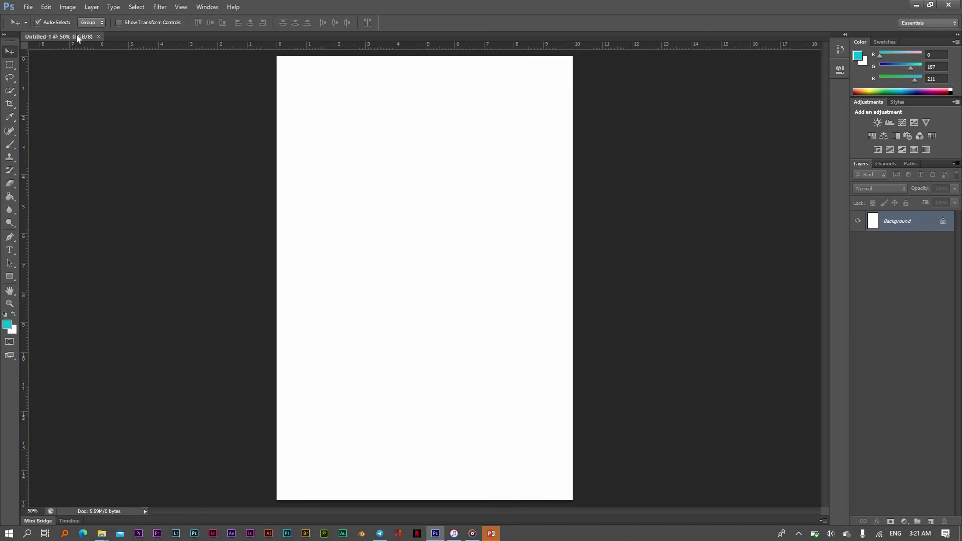
Create a new 10 x 15 cm document at 300 pixels/inch in 8-bit RGB Color with a white background.
{"action": "left_click", "coordinate": [28, 7]}
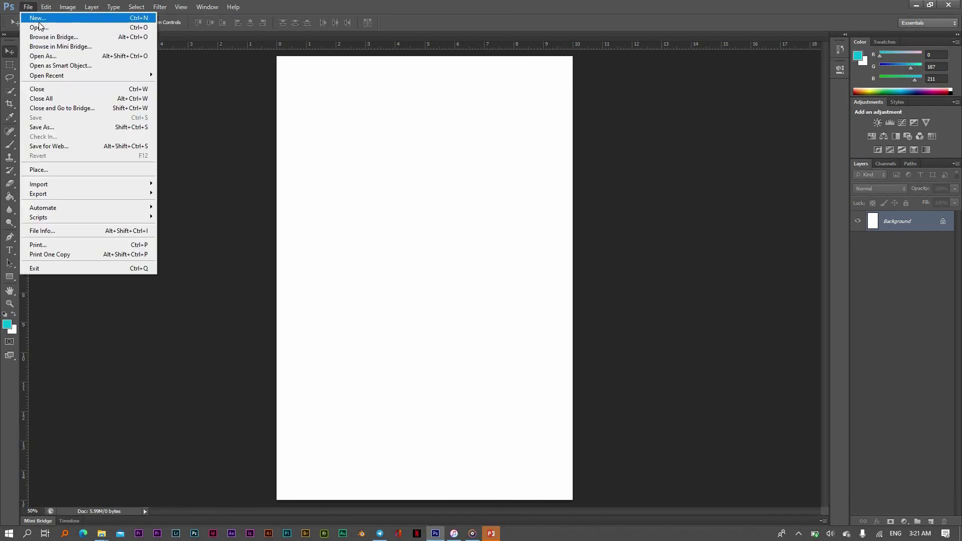
{"action": "left_click", "coordinate": [58, 18]}
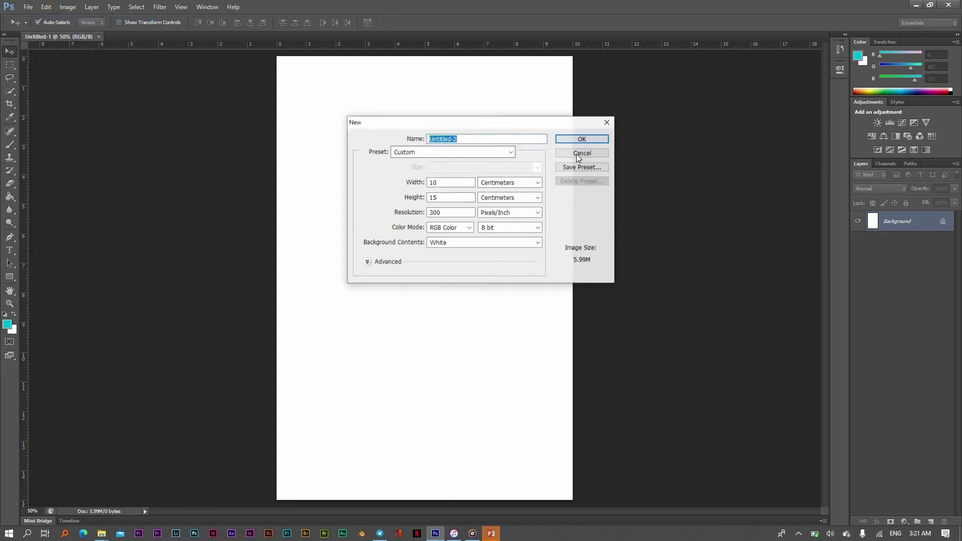
{"action": "key", "text": "Return"}
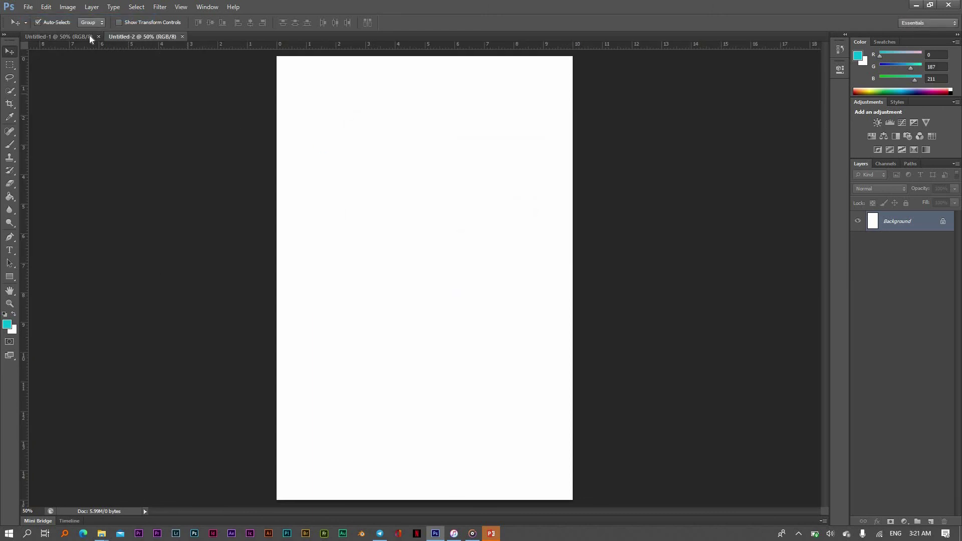
Switch between the Untitled-1 and Untitled-2 documents, ending on Untitled-1.
{"action": "left_click", "coordinate": [80, 35]}
{"action": "left_click", "coordinate": [125, 35]}
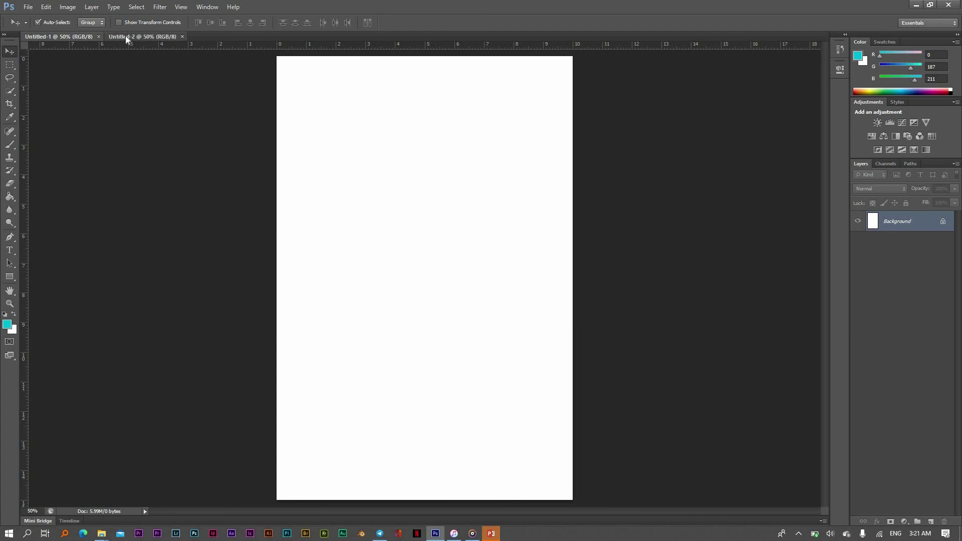
{"action": "left_click", "coordinate": [69, 36]}
Reset the Essentials workspace again and undock the toolbox so it floats beside the blank canvas.
{"action": "left_click", "coordinate": [924, 25]}
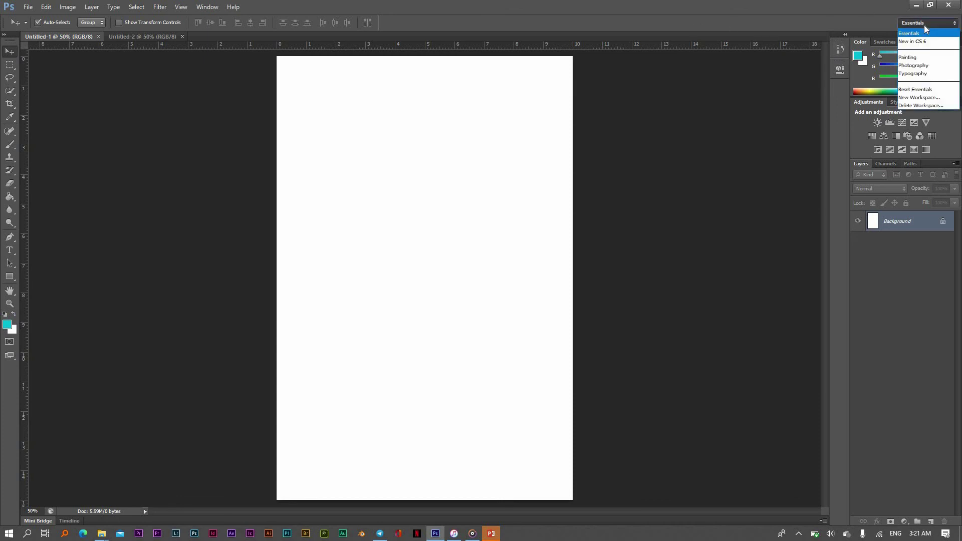
{"action": "left_click", "coordinate": [935, 90]}
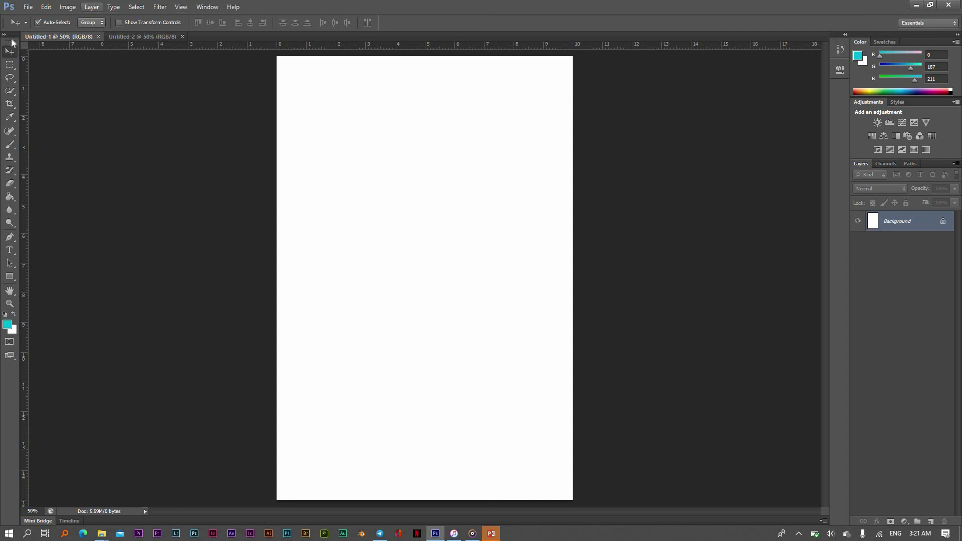
{"action": "left_click_drag", "start_coordinate": [10, 34], "coordinate": [181, 121]}
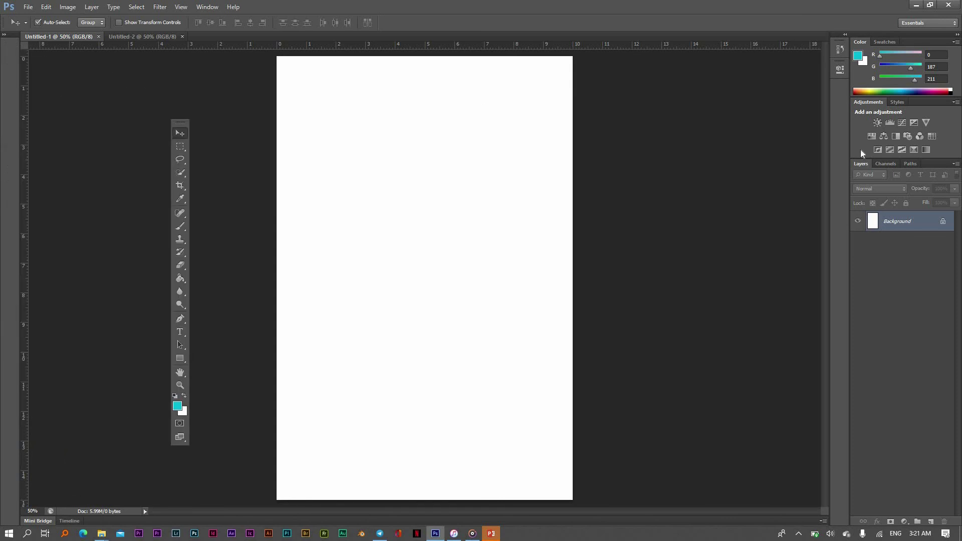